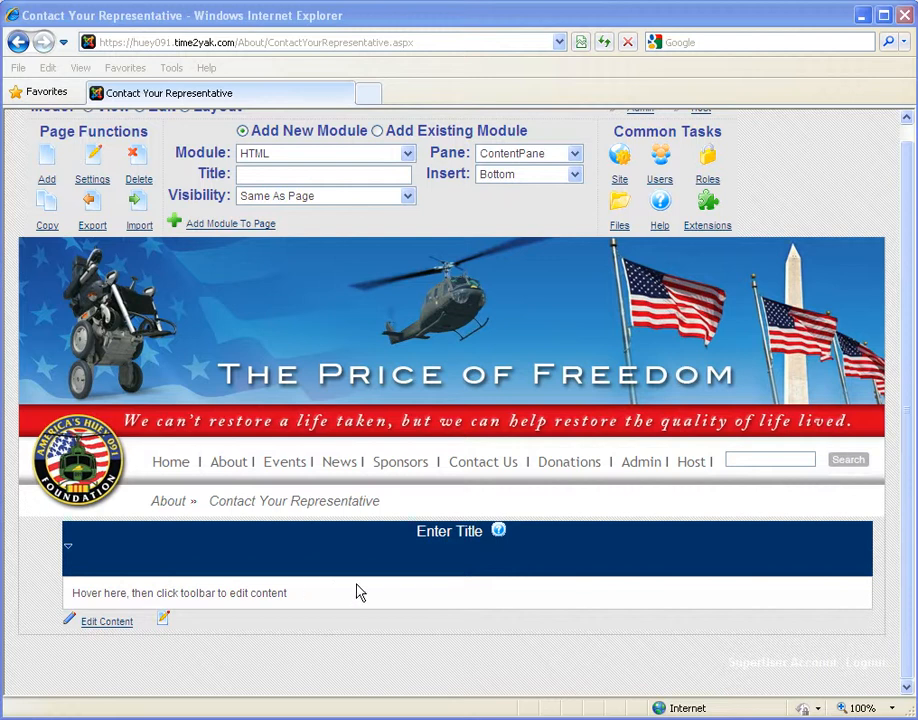
Move the Enter Title HTML module to the LeftPane.
mouse_move(355, 592)
mouse_move(529, 607)
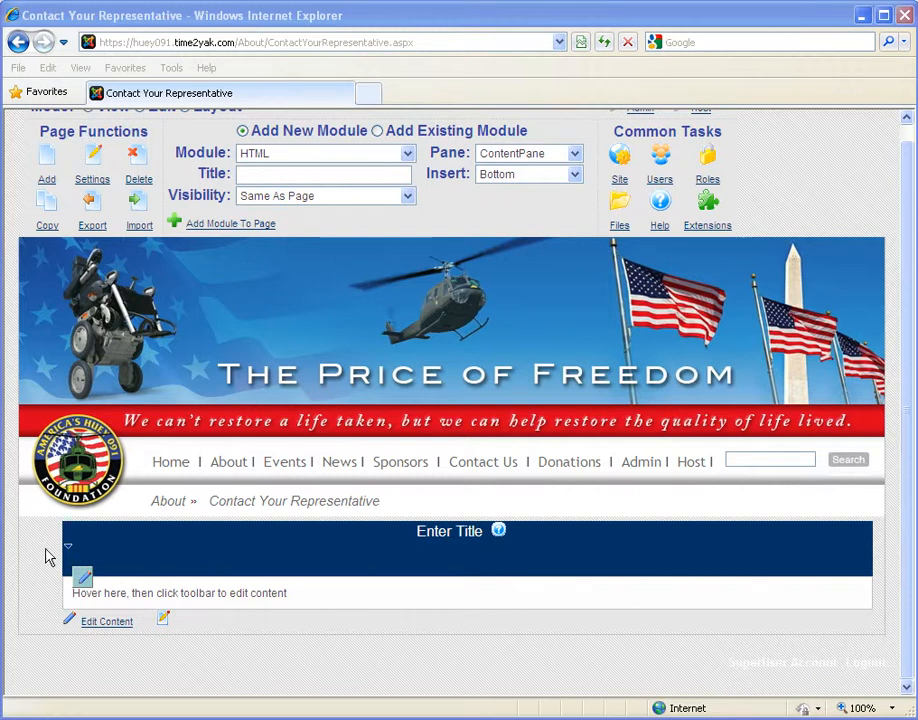
mouse_move(67, 550)
mouse_move(100, 538)
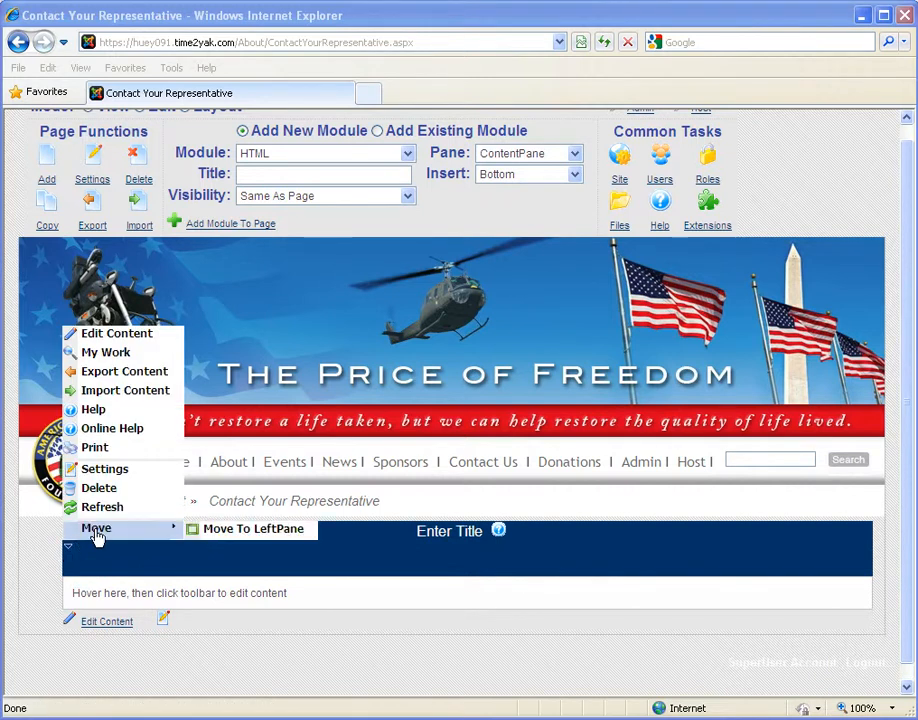
left_click(218, 537)
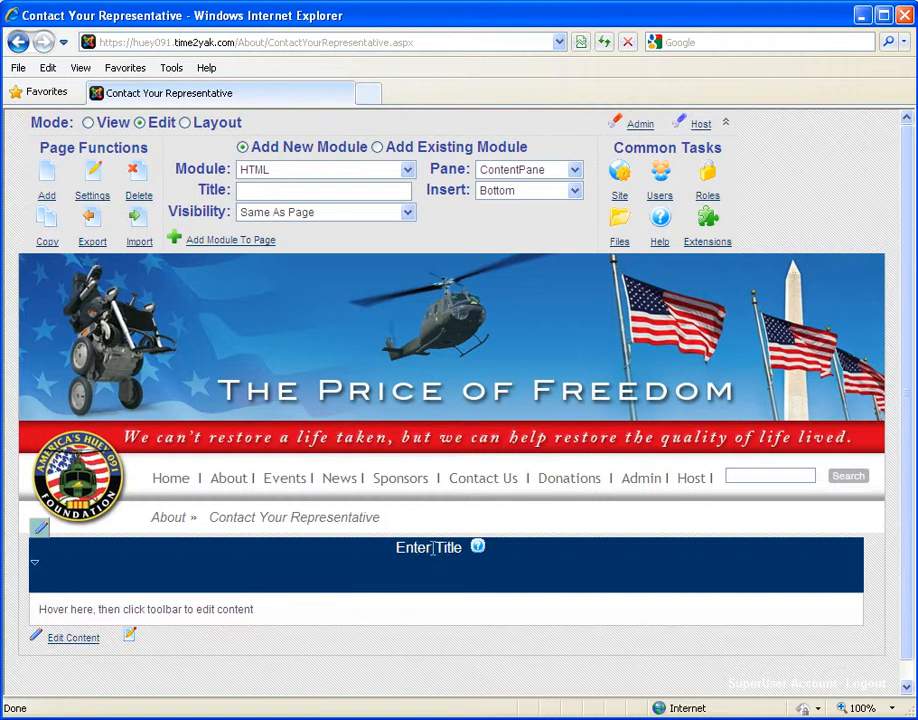
Change the module's title from the placeholder to "Contact Your Representative Form Letter" and save it.
left_click(39, 531)
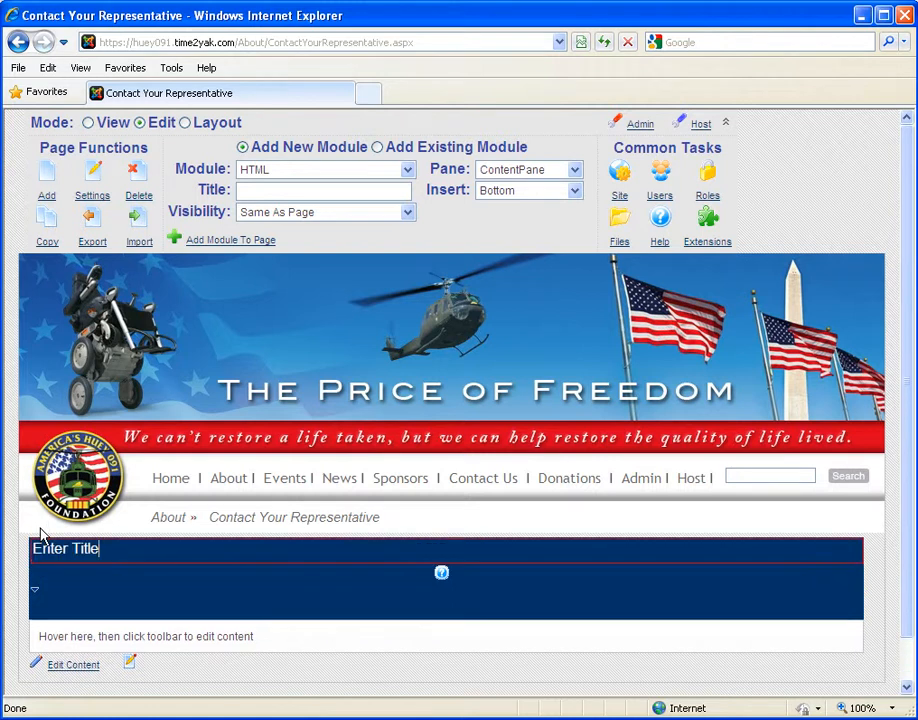
left_click(98, 549)
key("BackSpace")
key("BackSpace")
key("BackSpace")
key("BackSpace")
key("BackSpace")
key("BackSpace")
key("BackSpace")
key("BackSpace")
key("BackSpace")
key("BackSpace")
key("BackSpace")
type("Cont")
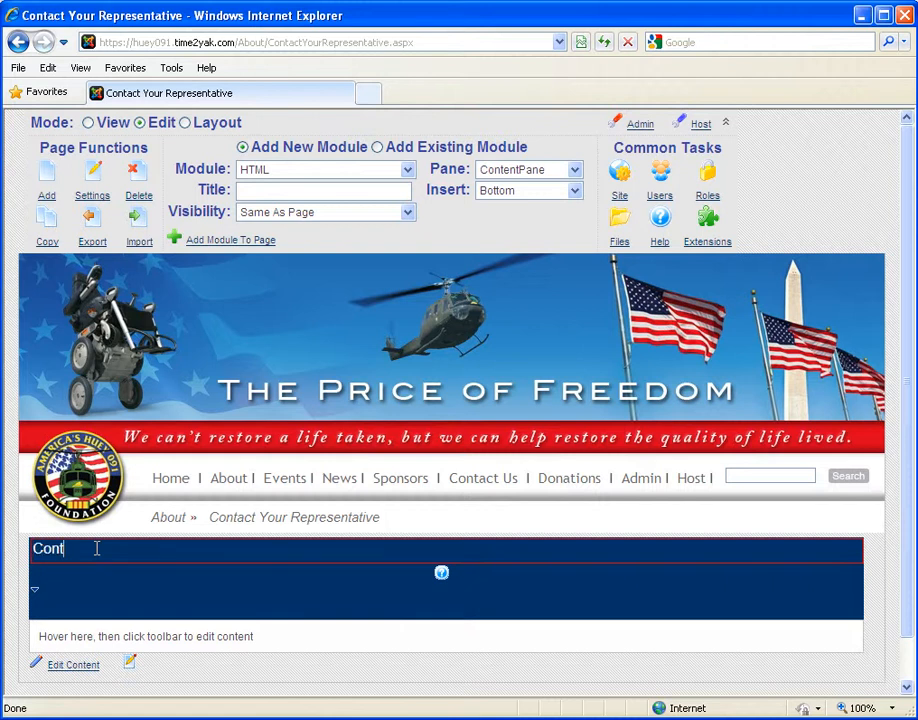
type("act Your Represent")
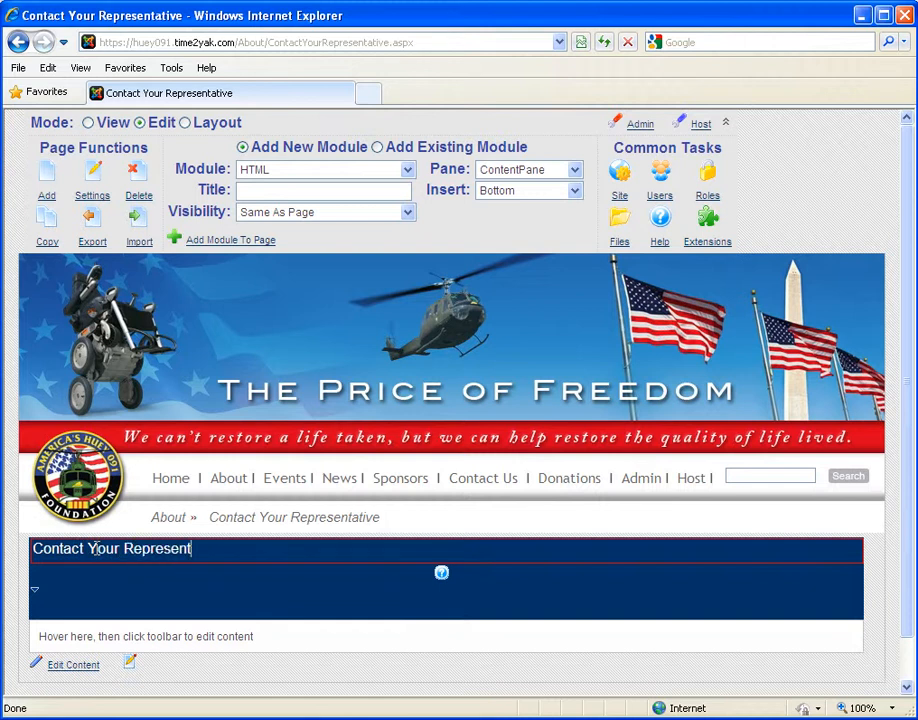
type("ative Form Letter")
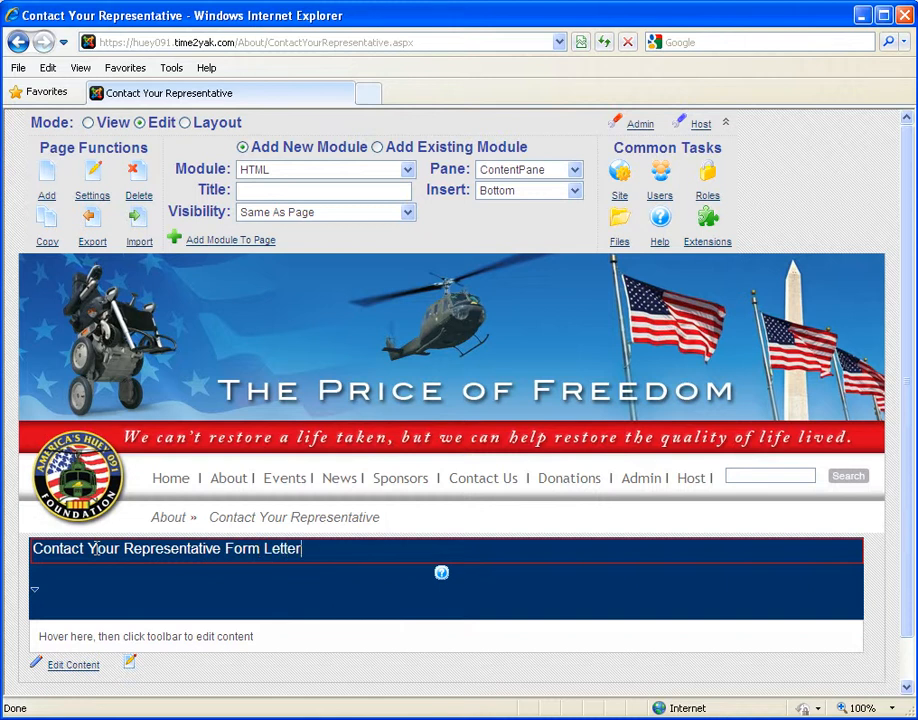
mouse_move(34, 541)
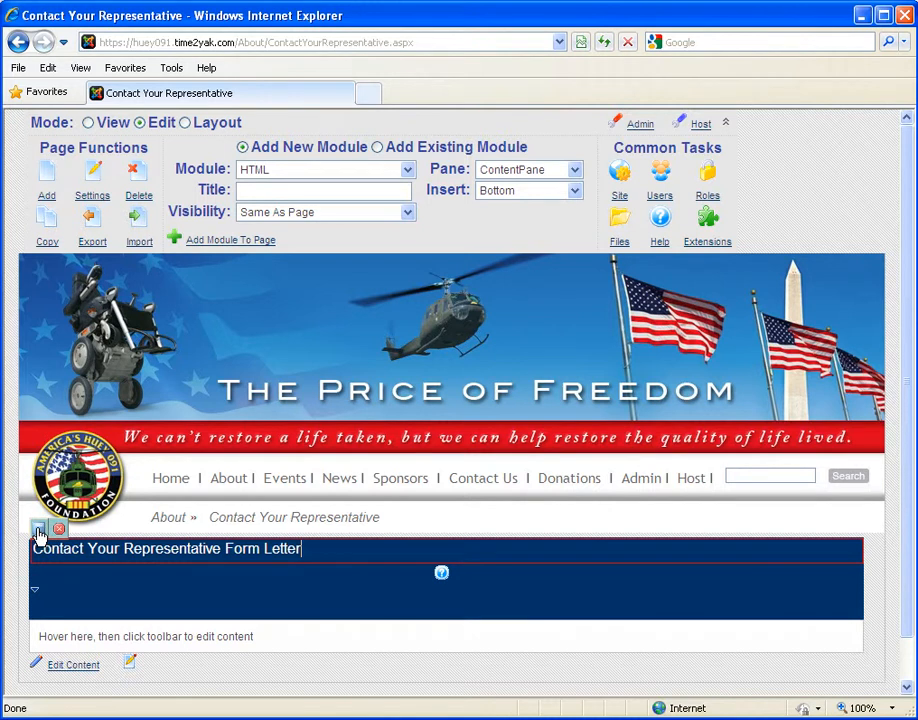
left_click(38, 530)
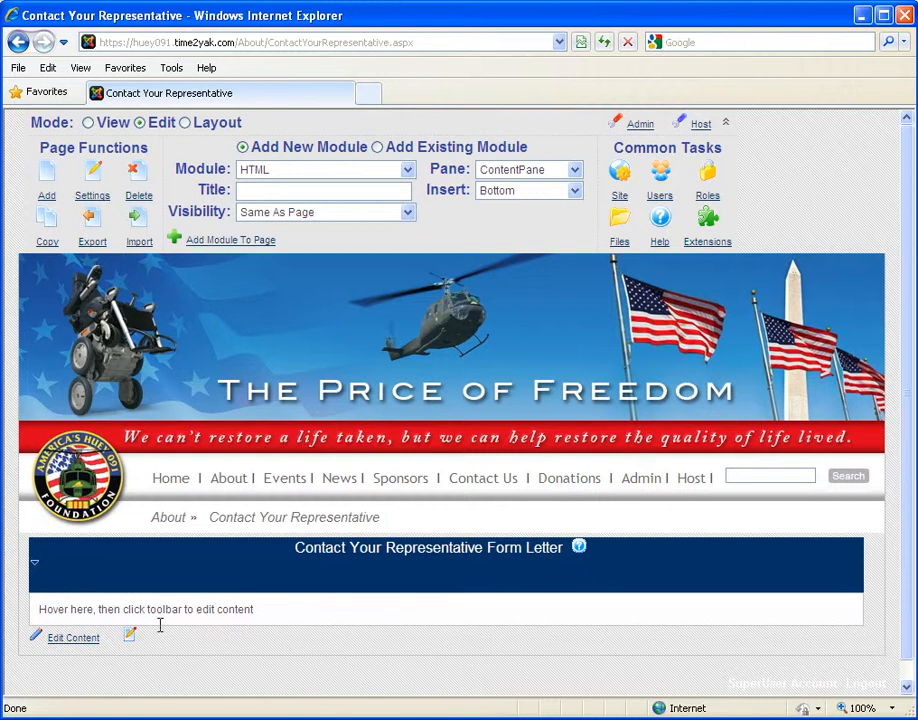
Check the page in View mode and return it to Edit mode.
left_click(88, 123)
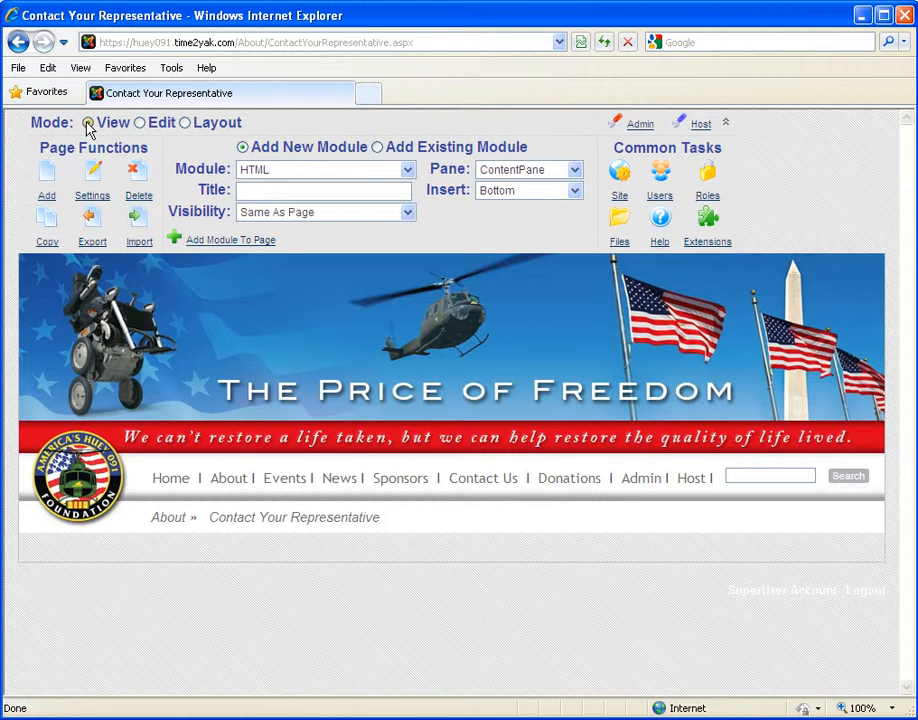
left_click(139, 123)
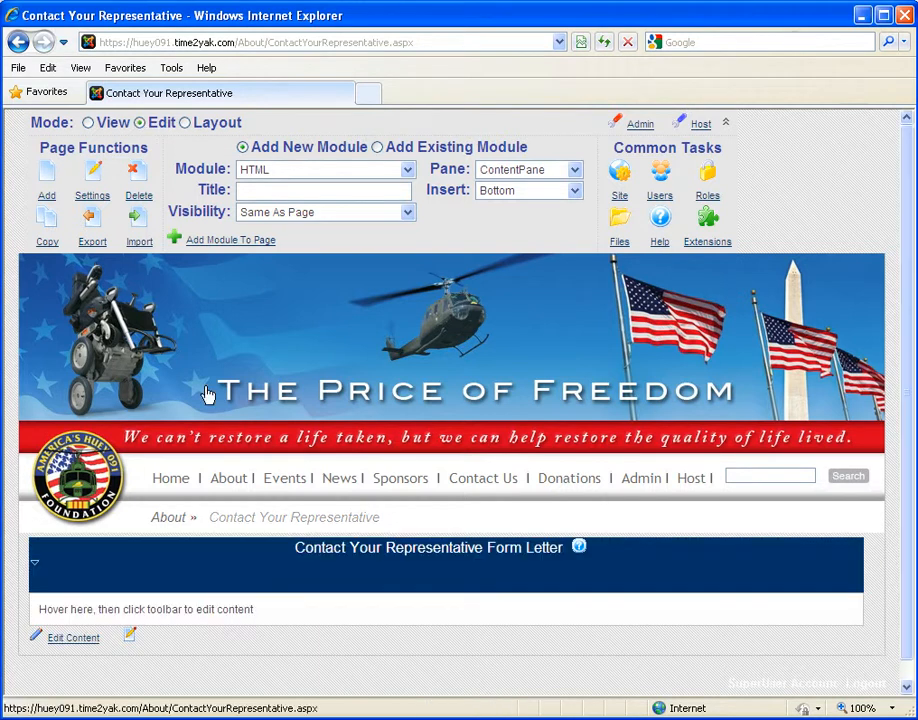
mouse_move(313, 627)
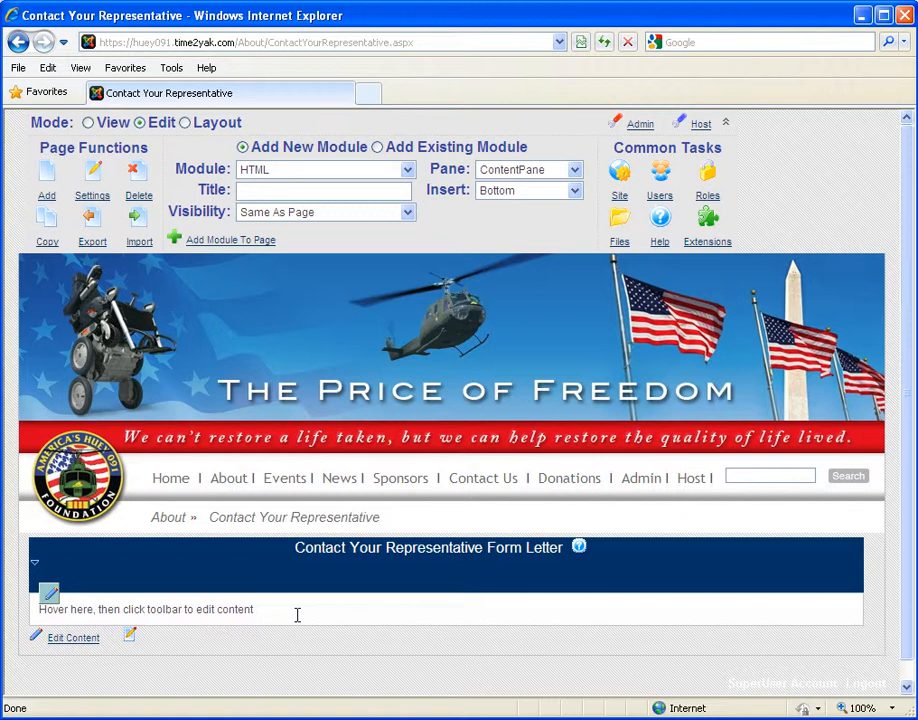
mouse_move(37, 566)
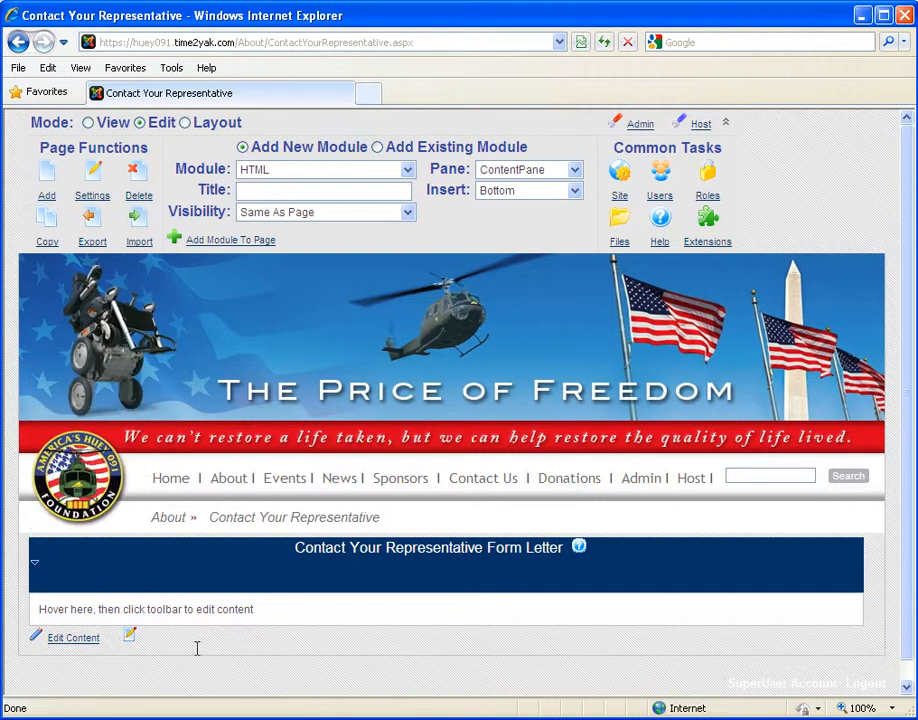
Open the form letter module's content for editing, look at the Basic Text Box version and return to the Rich Text Editor.
left_click(86, 646)
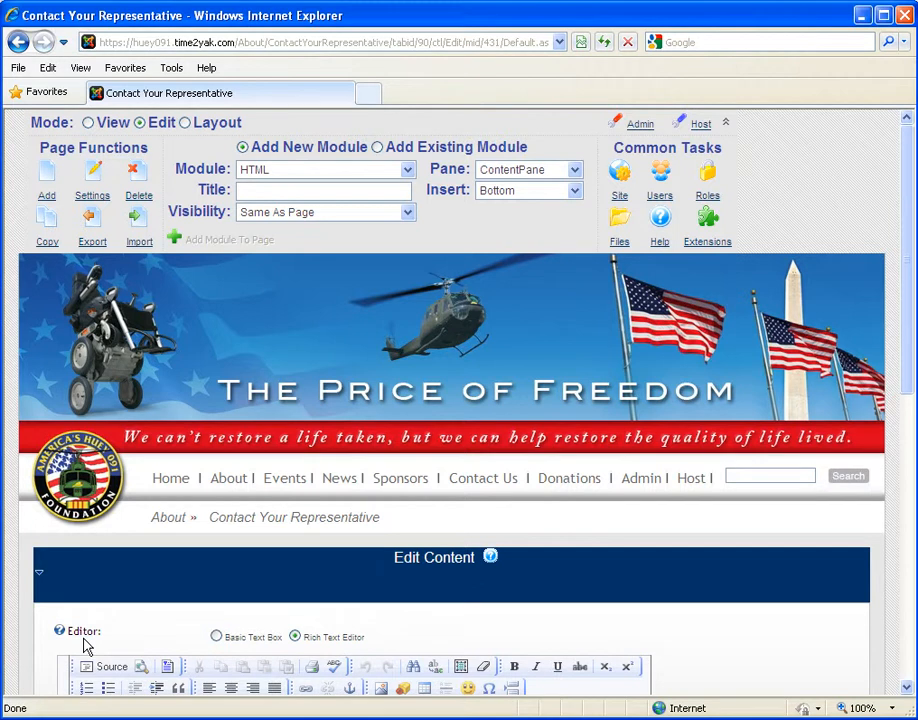
scroll(836, 650, "down", 3)
scroll(838, 646, "down", 2)
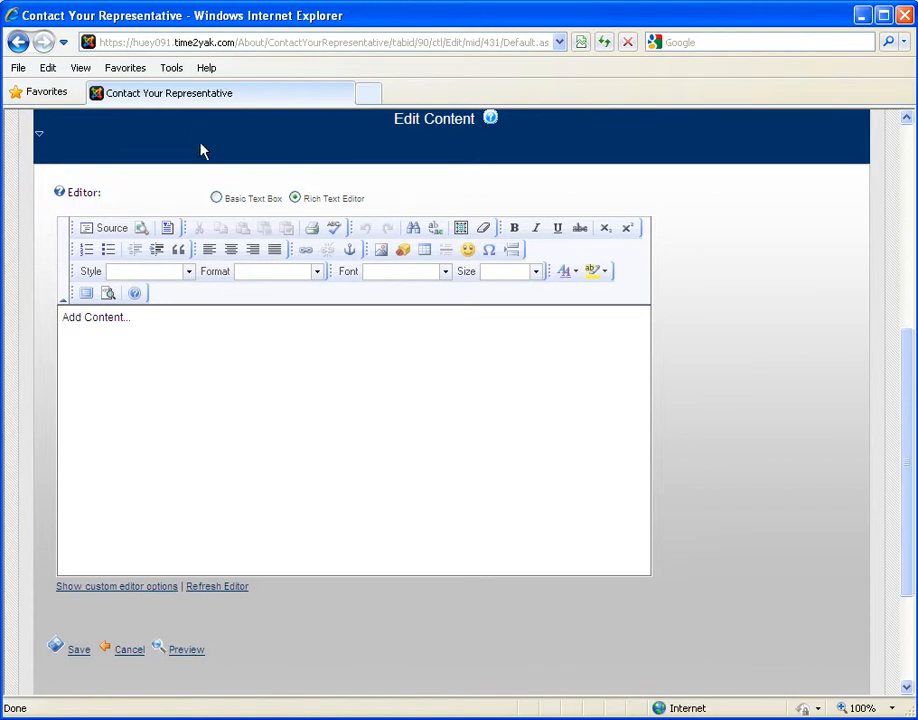
left_click(217, 198)
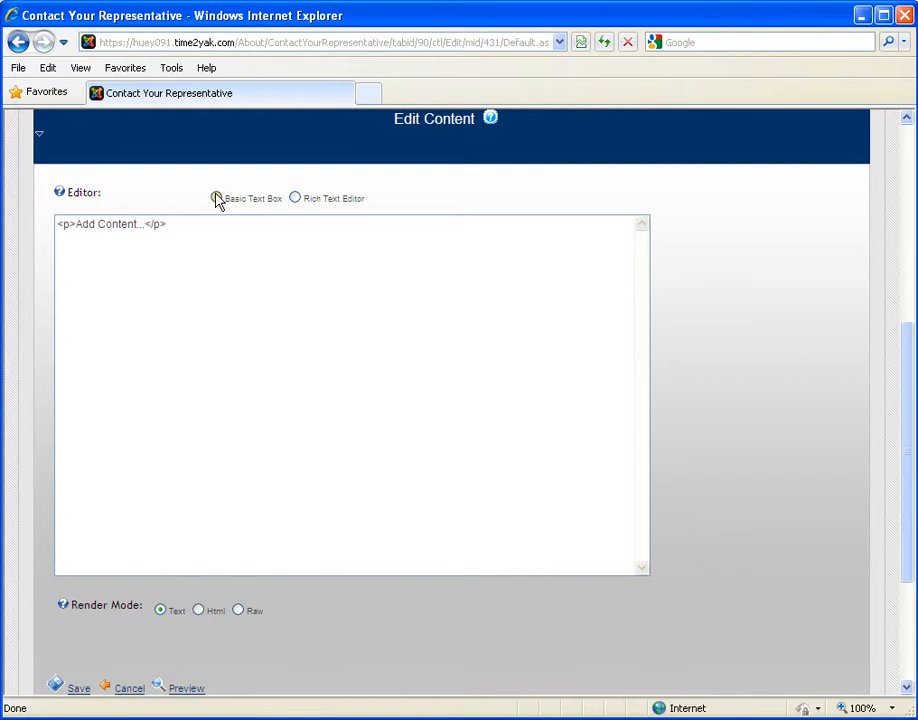
left_click(296, 199)
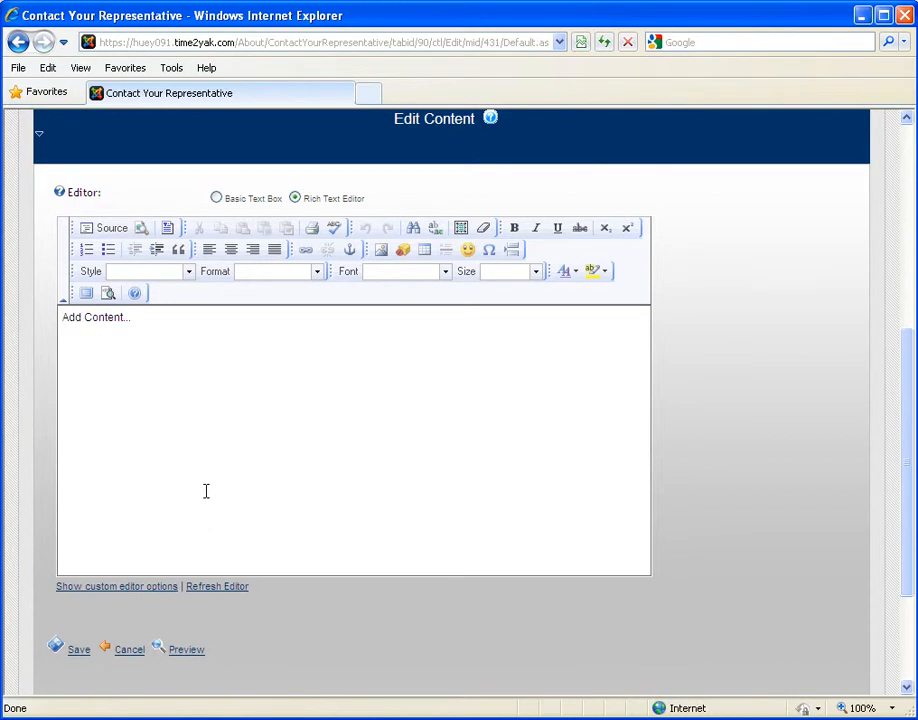
Switch to the sample letter in Word and select and copy its entire text.
left_click(310, 719)
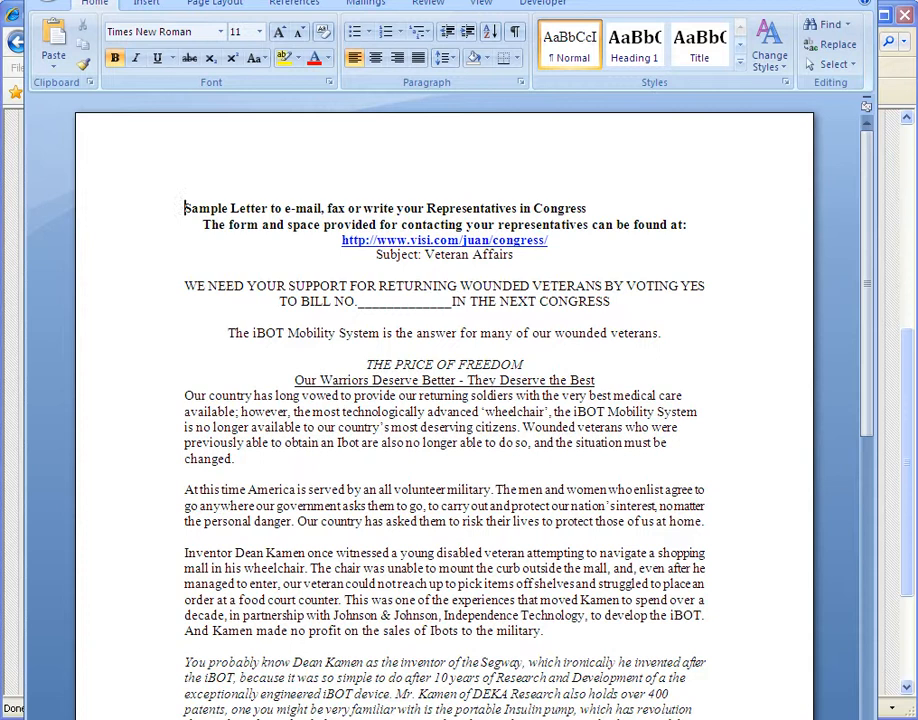
key("ctrl+a")
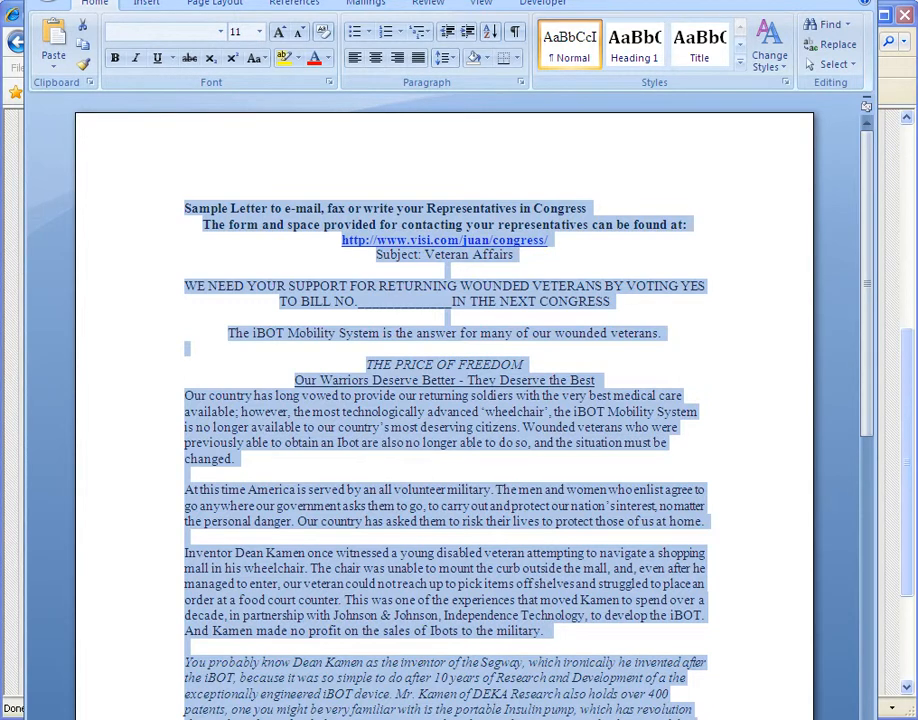
key("alt+Tab")
Try replacing the placeholder content in the web editor with the copied letter, allowing clipboard access and cleaning the Word formatting.
left_click(178, 331)
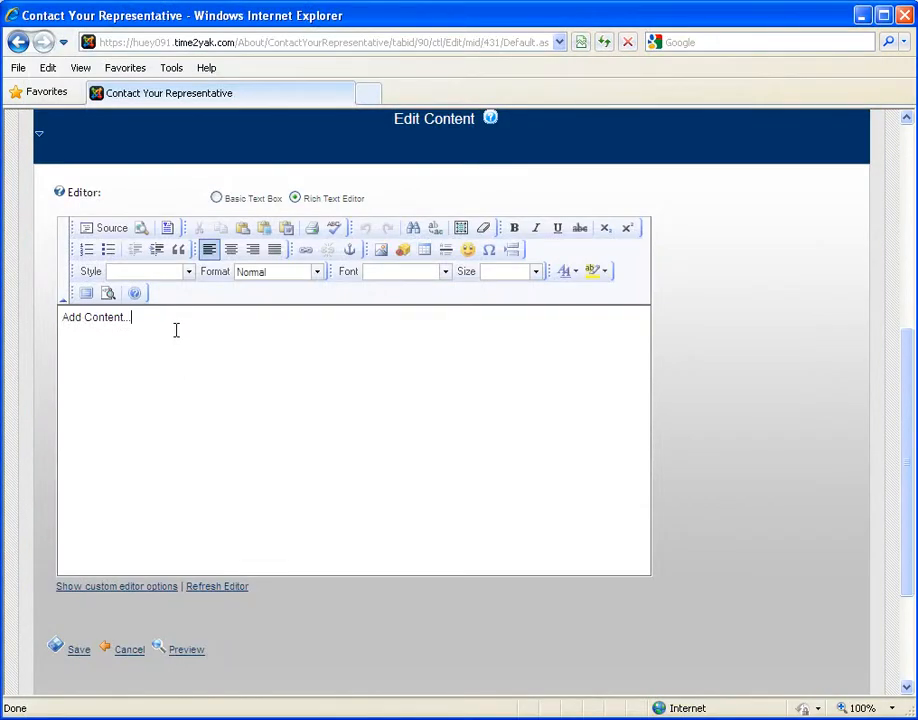
key("ctrl+a")
right_click(91, 317)
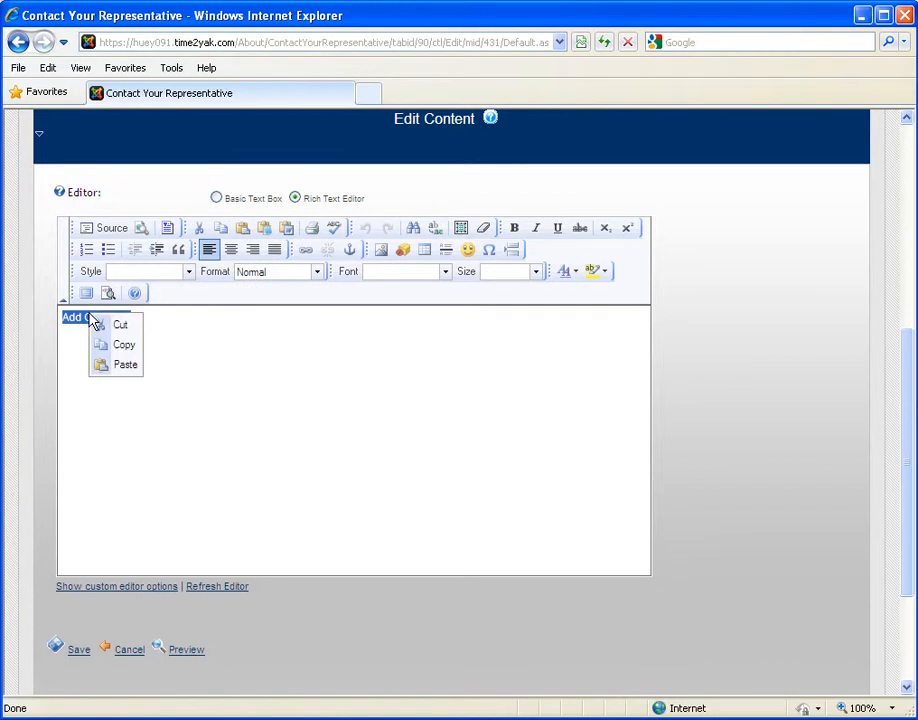
left_click(123, 364)
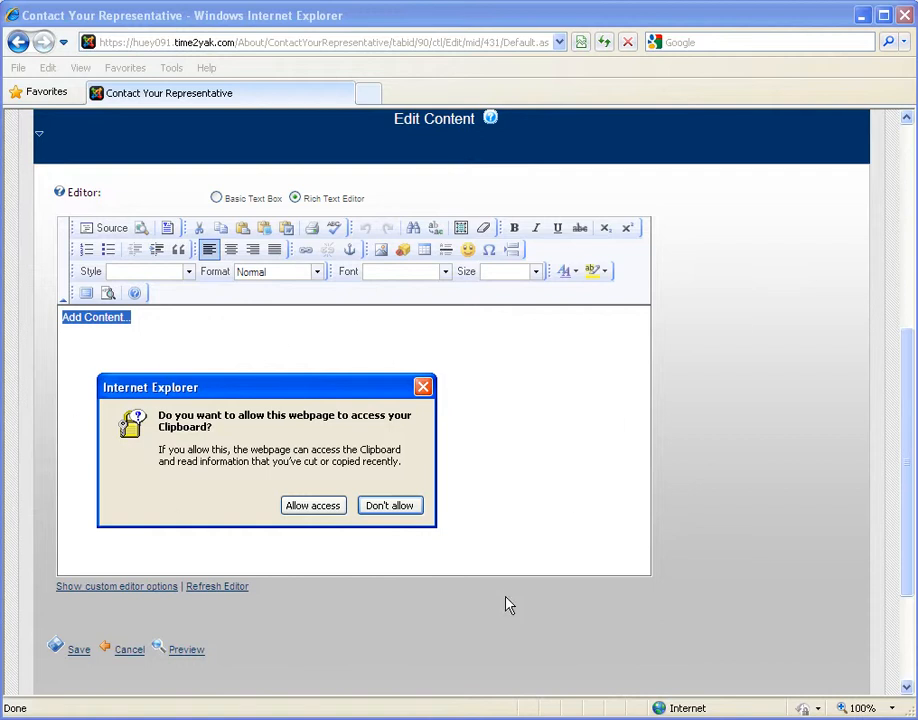
left_click(310, 507)
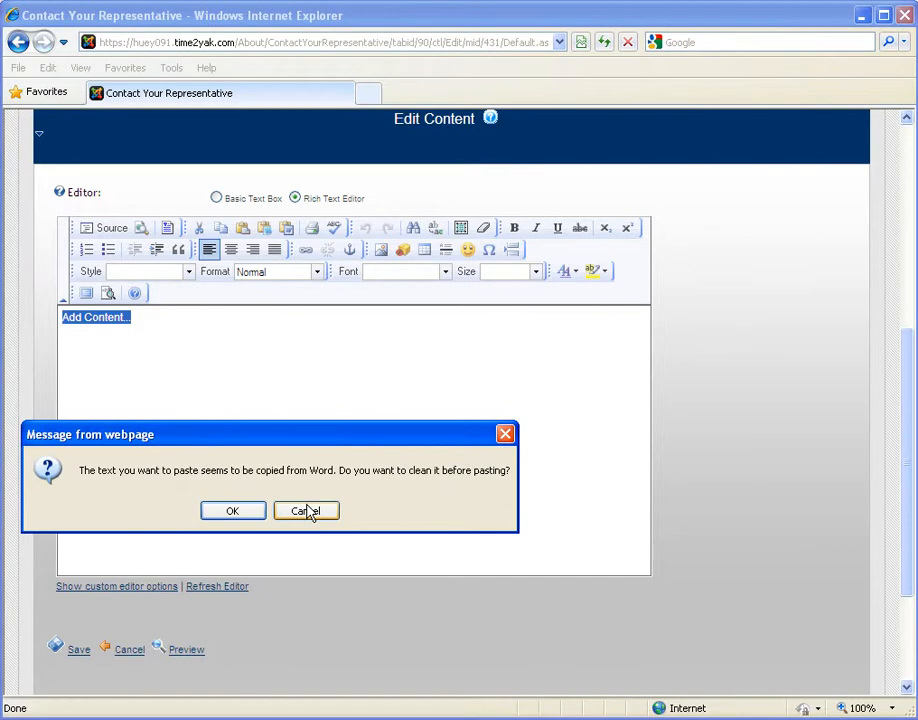
left_click(238, 512)
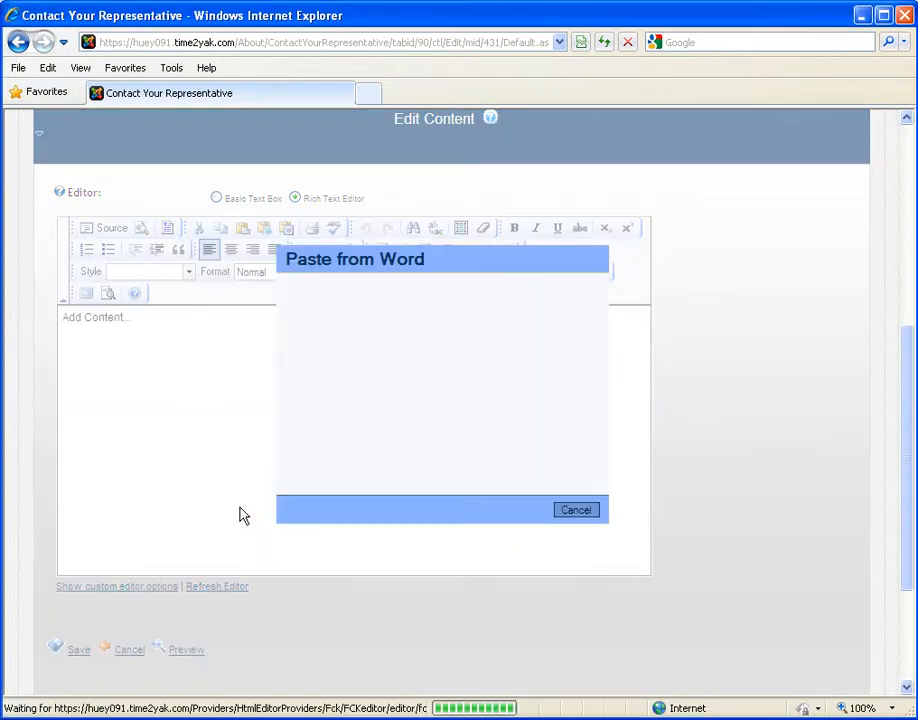
left_click(427, 371)
right_click(432, 376)
left_click(459, 437)
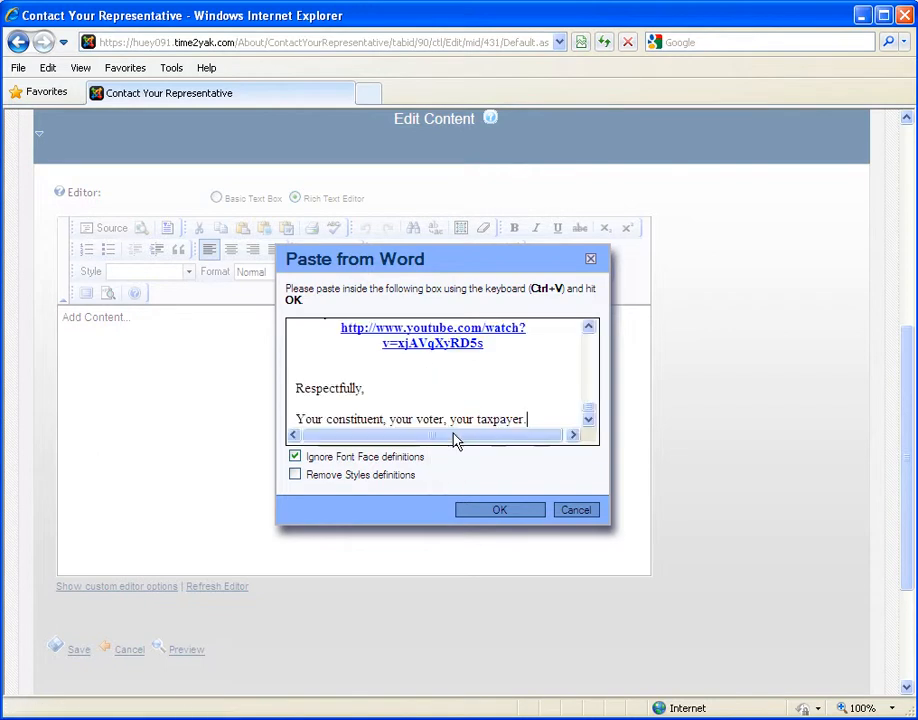
left_click(500, 511)
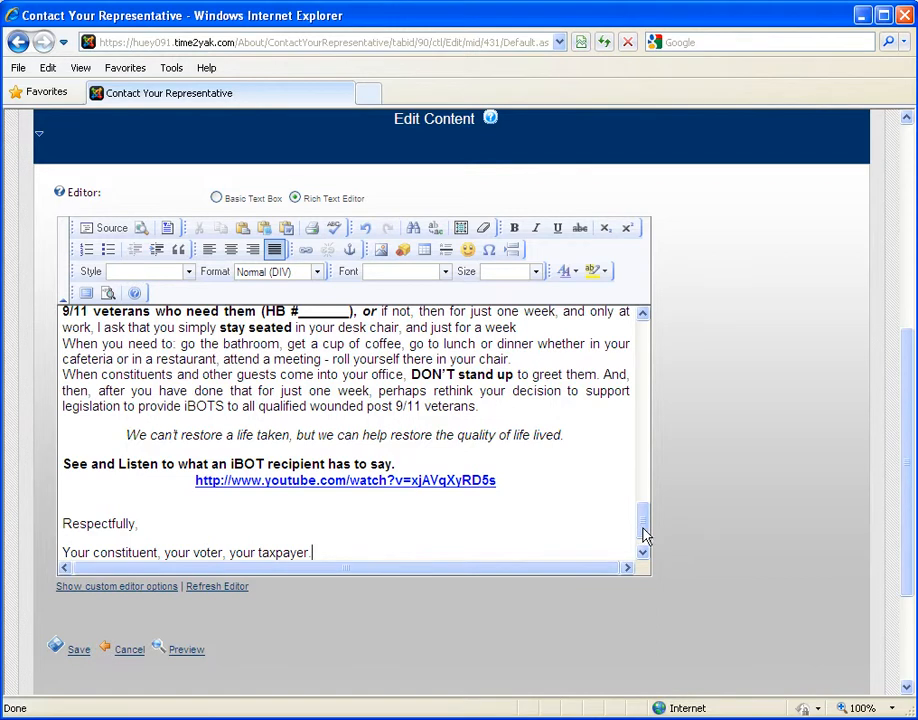
Inspect the bullet formatting in the pasted letter and undo the paste.
left_click_drag(643, 529, 614, 471)
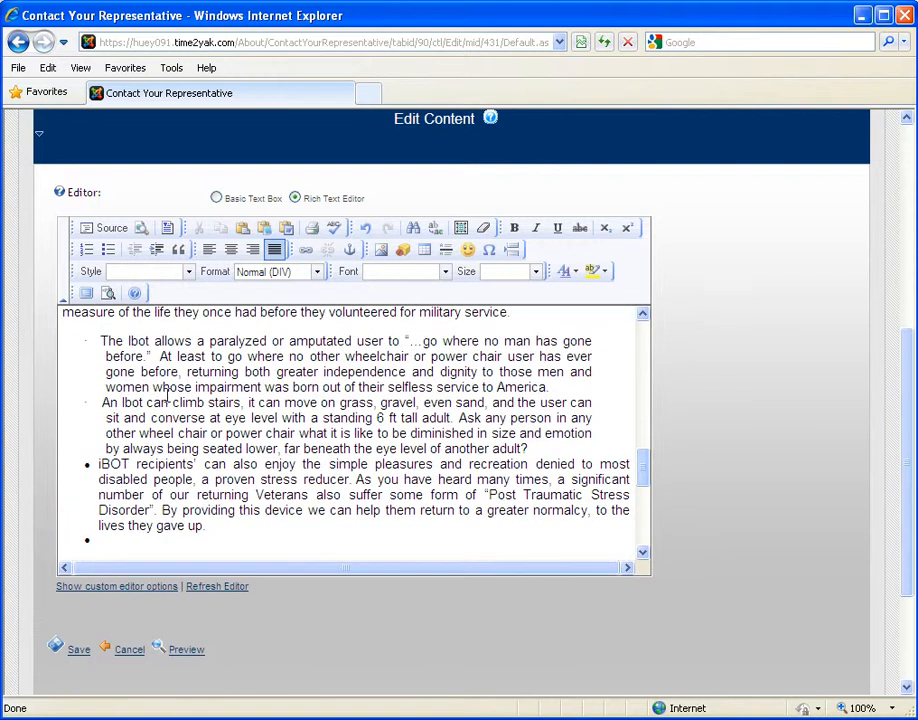
left_click(85, 345)
left_click(97, 464)
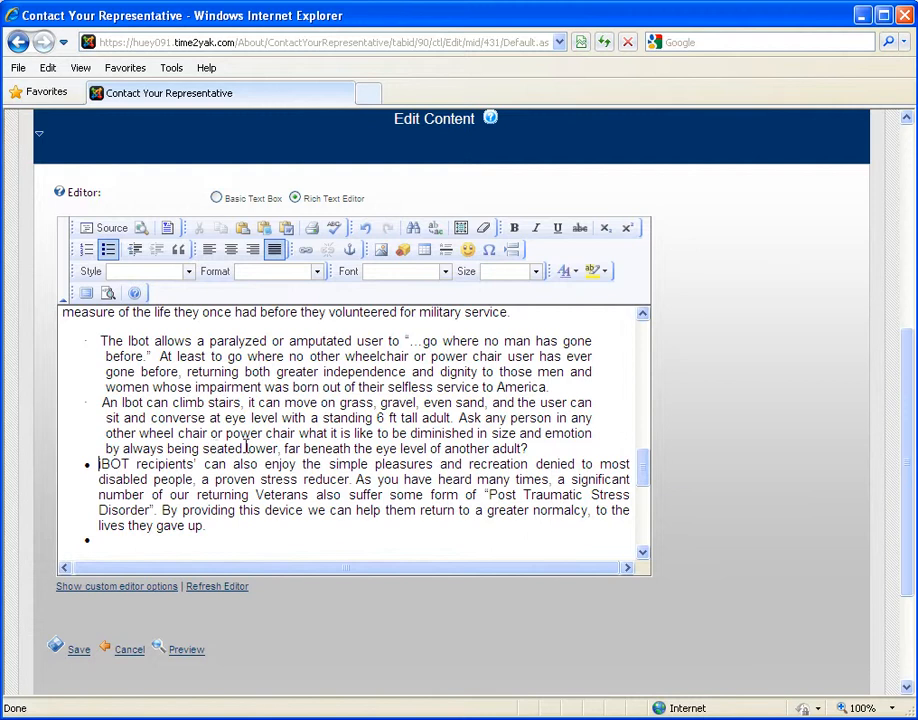
key("ctrl+z")
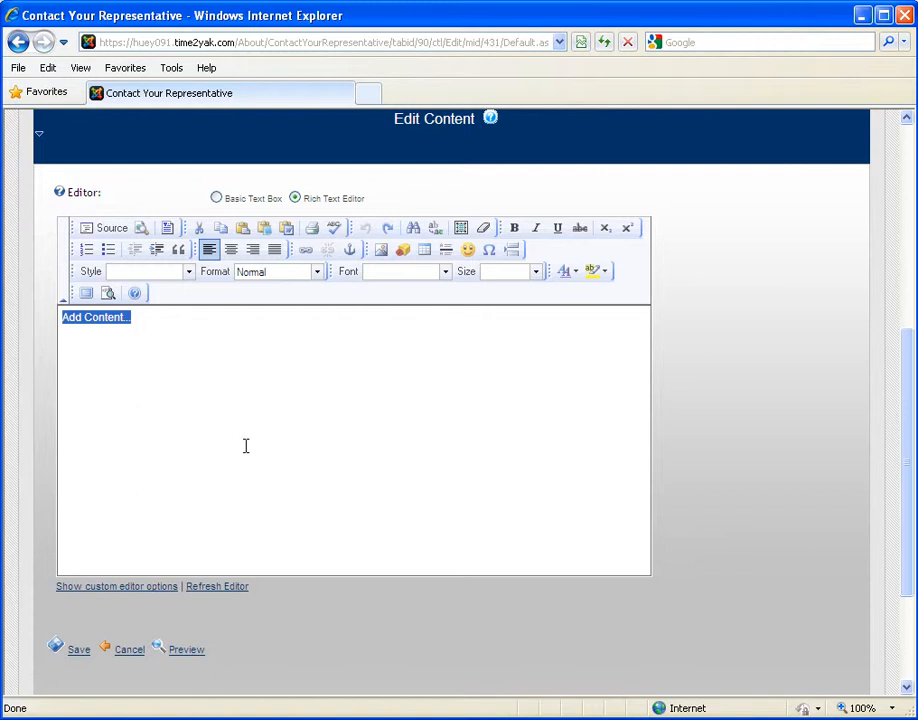
Switch back to Word and copy the whole selected sample letter again.
key("alt+Tab")
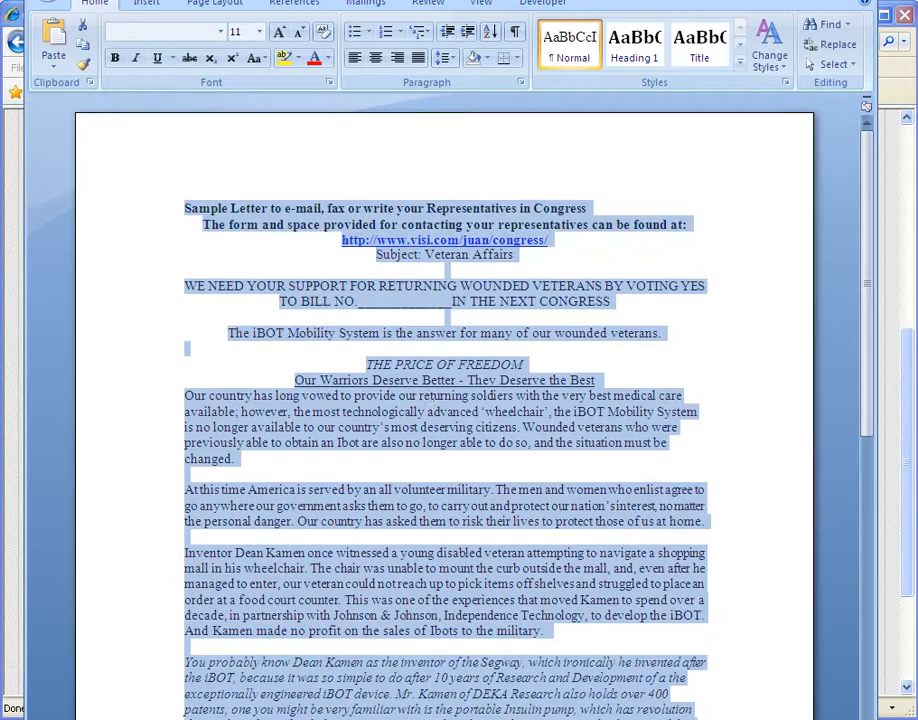
right_click(428, 398)
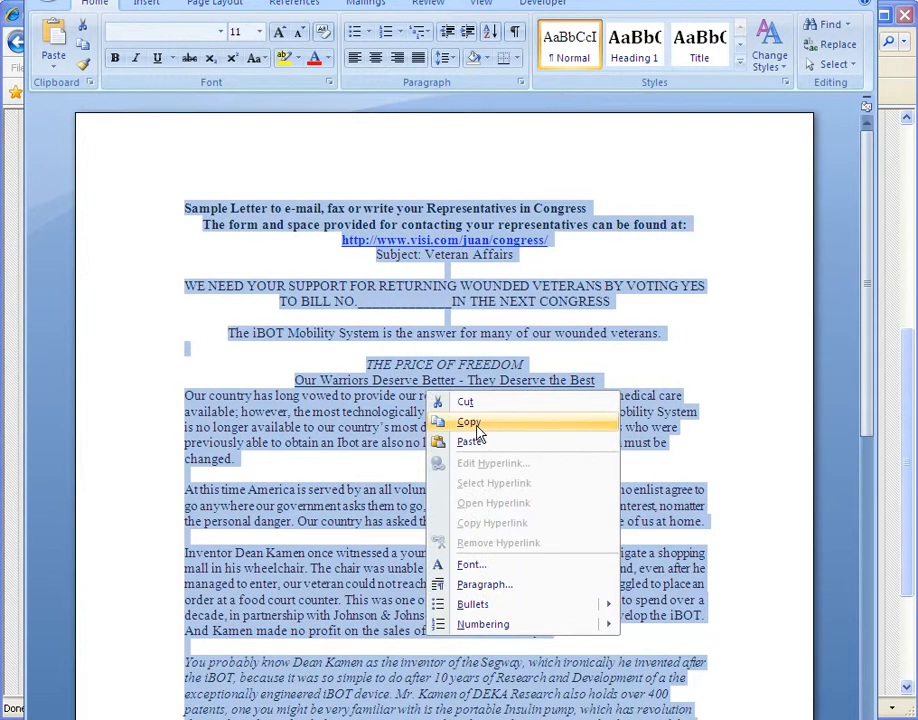
left_click(440, 422)
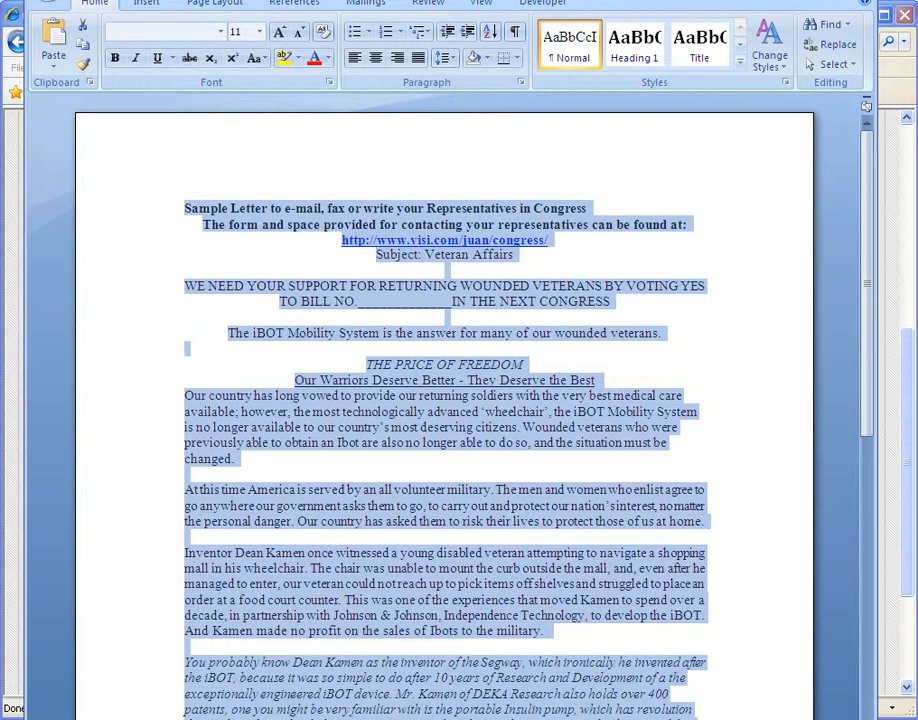
Switch to the blank Notepad document and paste the letter there as plain text.
key("alt+Tab")
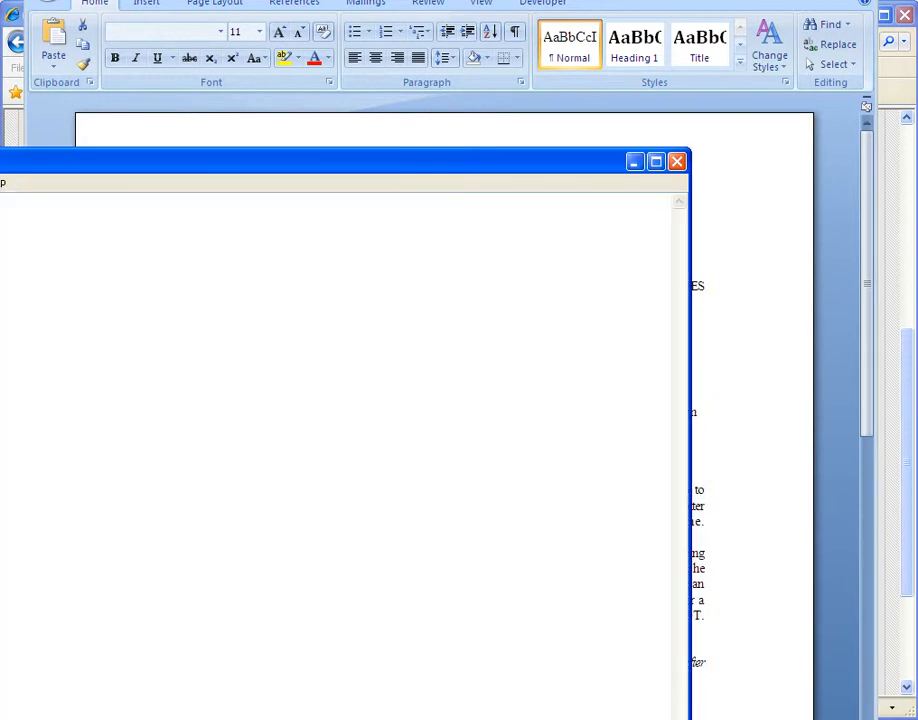
left_click_drag(237, 175, 426, 156)
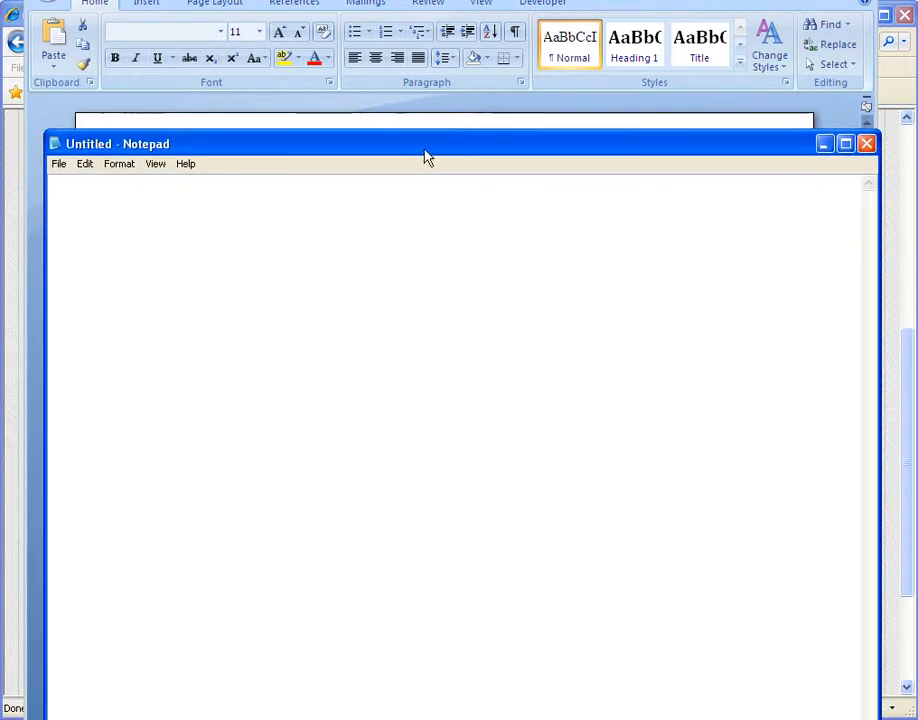
right_click(202, 263)
left_click(233, 324)
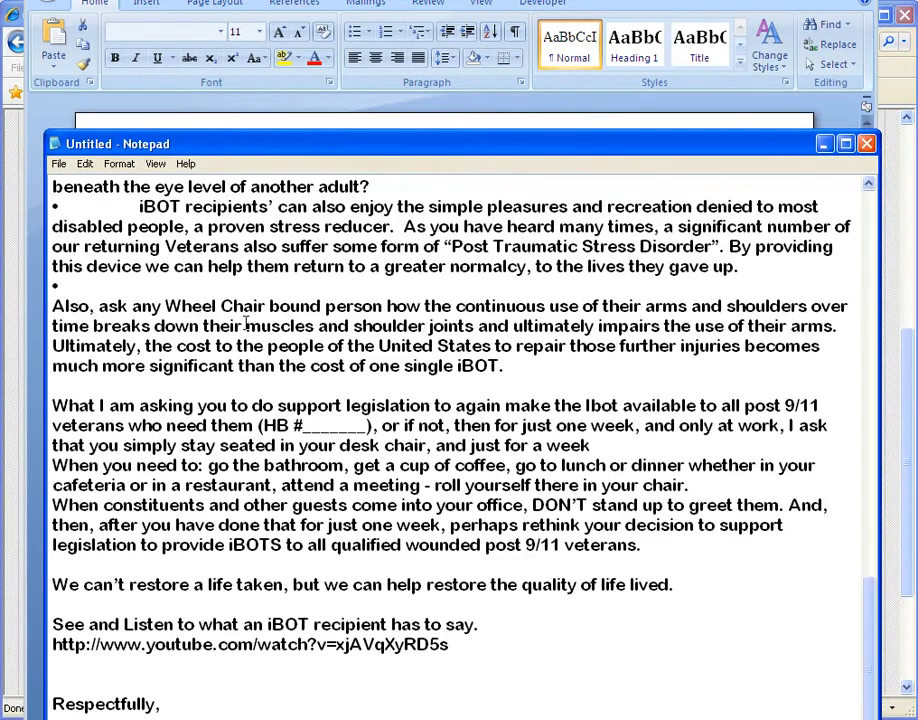
Delete the stray empty bullet above the paragraph beginning "Also, ask any Wheel Chair bound person" in the Notepad letter.
scroll(180, 402, "up", 3)
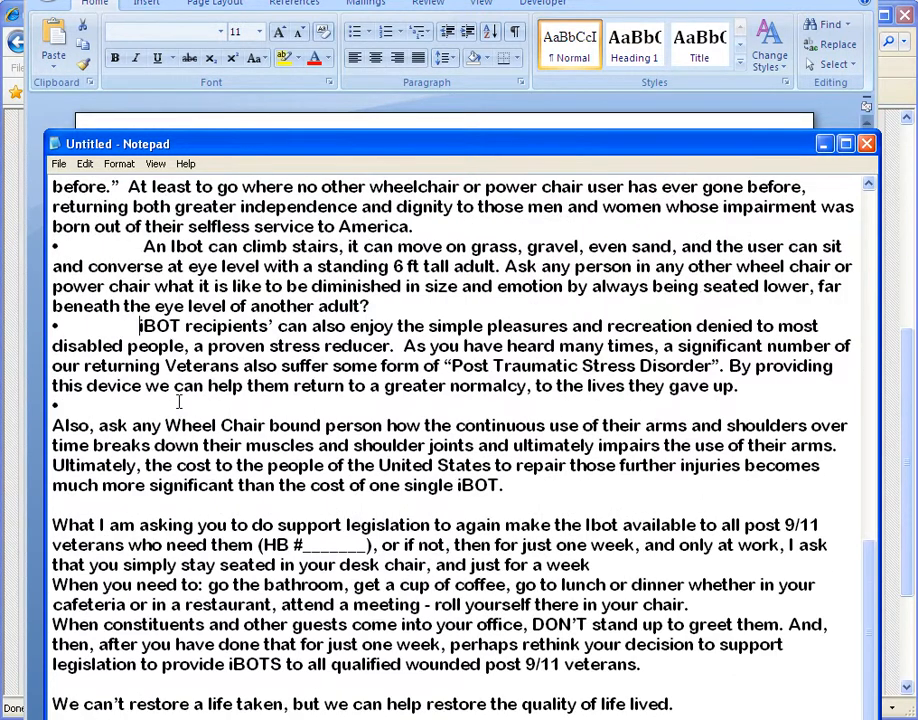
scroll(180, 402, "up", 1)
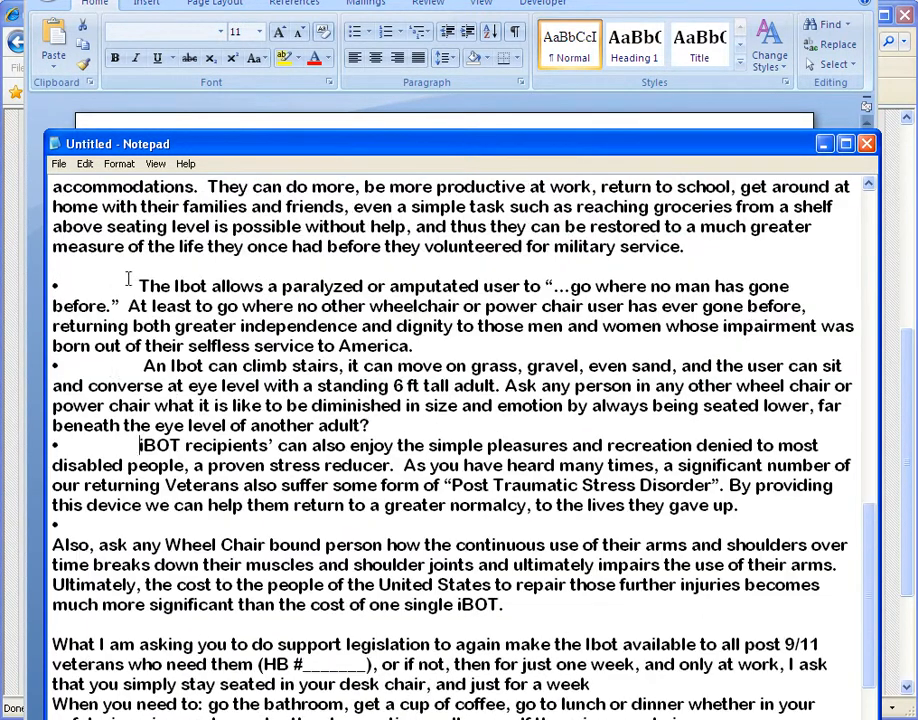
left_click_drag(137, 286, 53, 287)
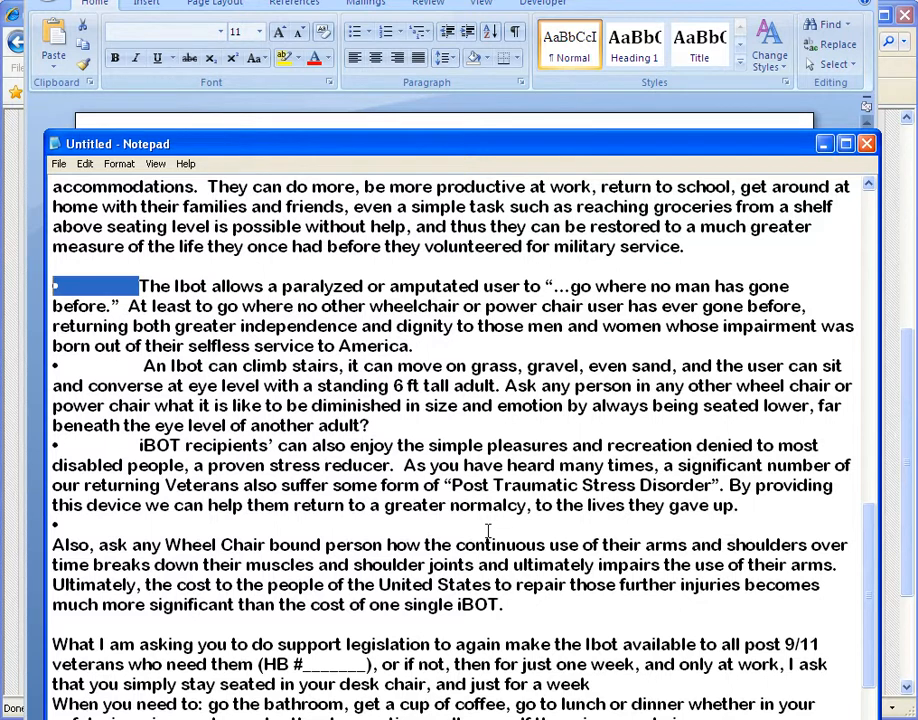
left_click(88, 522)
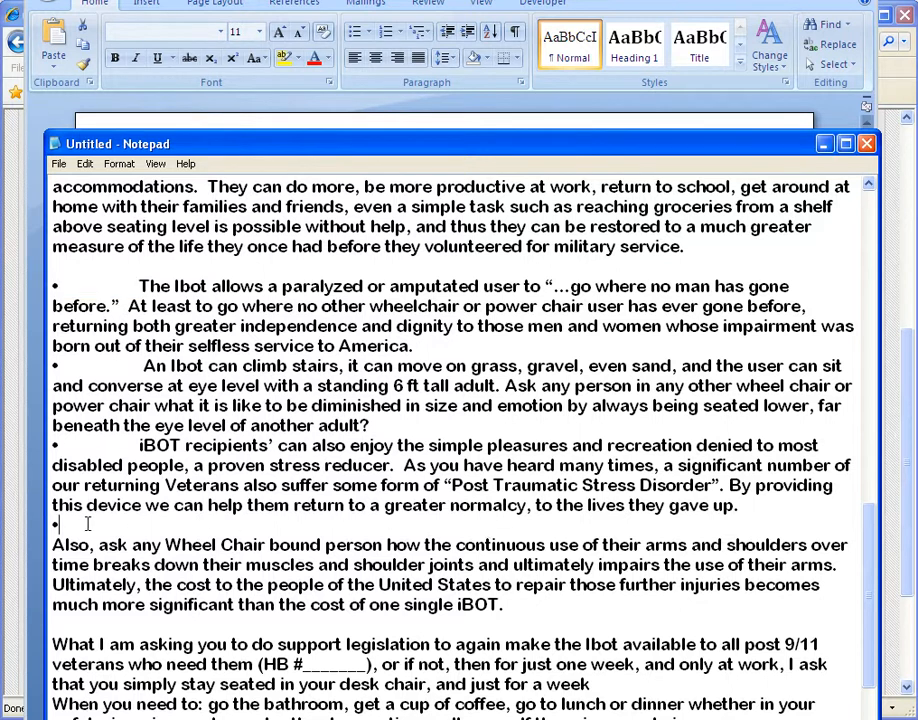
key("BackSpace")
Copy the entire plain-text letter from Notepad and paste it over the "Add Content..." placeholder in the browser's editor, allowing clipboard access.
scroll(543, 420, "up", 2)
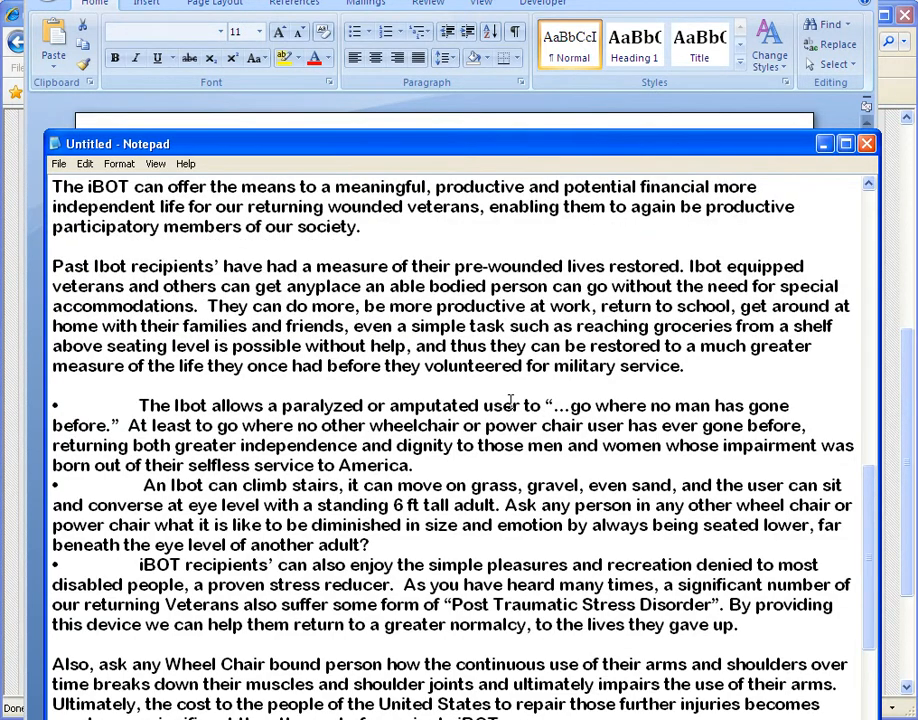
key("ctrl+a")
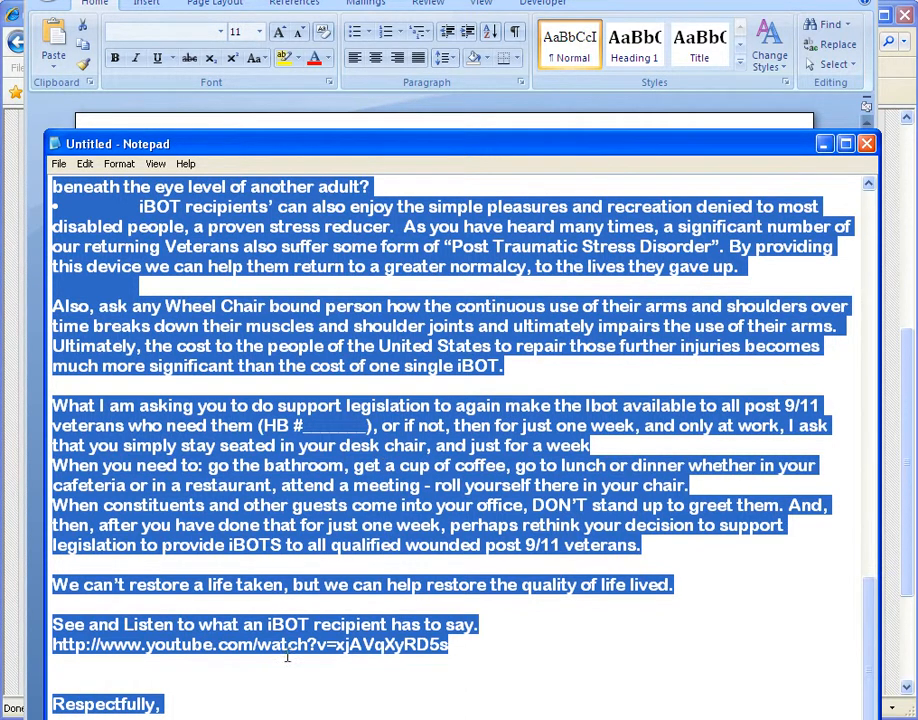
key("alt+Tab")
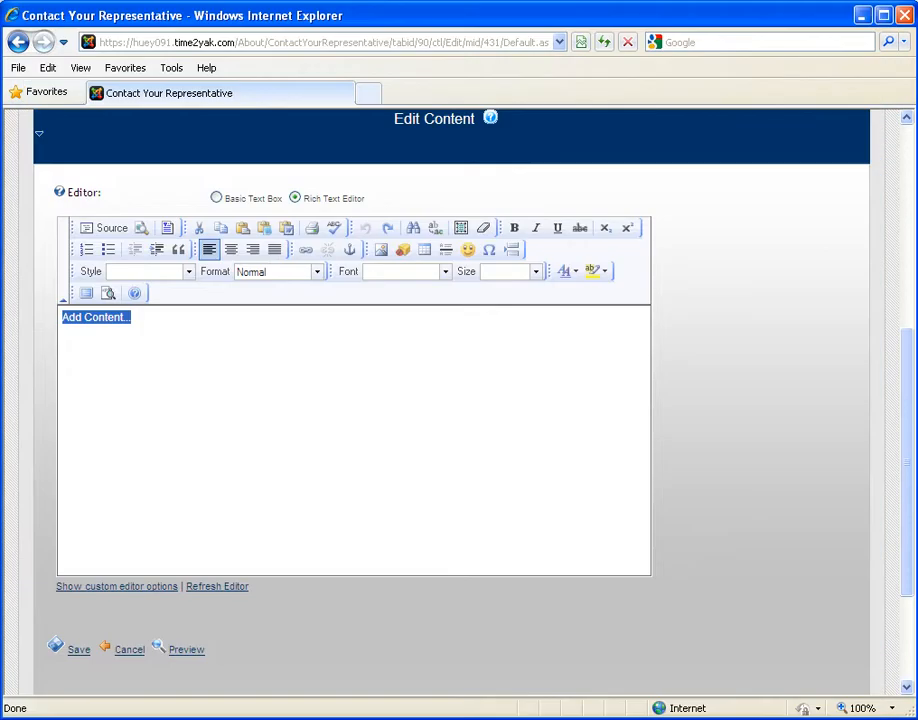
right_click(162, 322)
left_click(137, 316)
left_click_drag(137, 316, 58, 318)
right_click(102, 328)
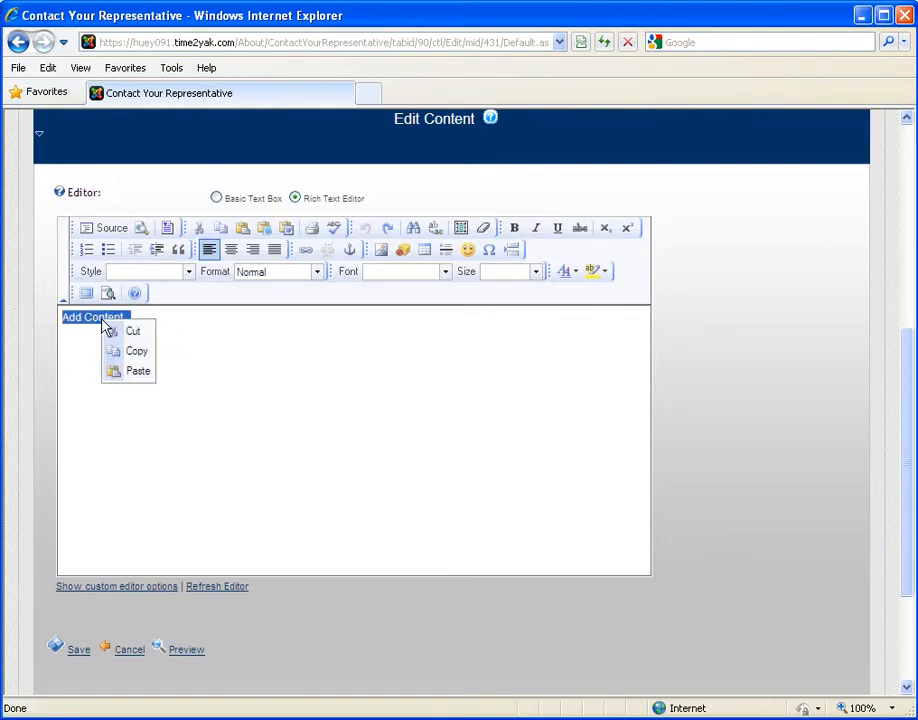
left_click(134, 371)
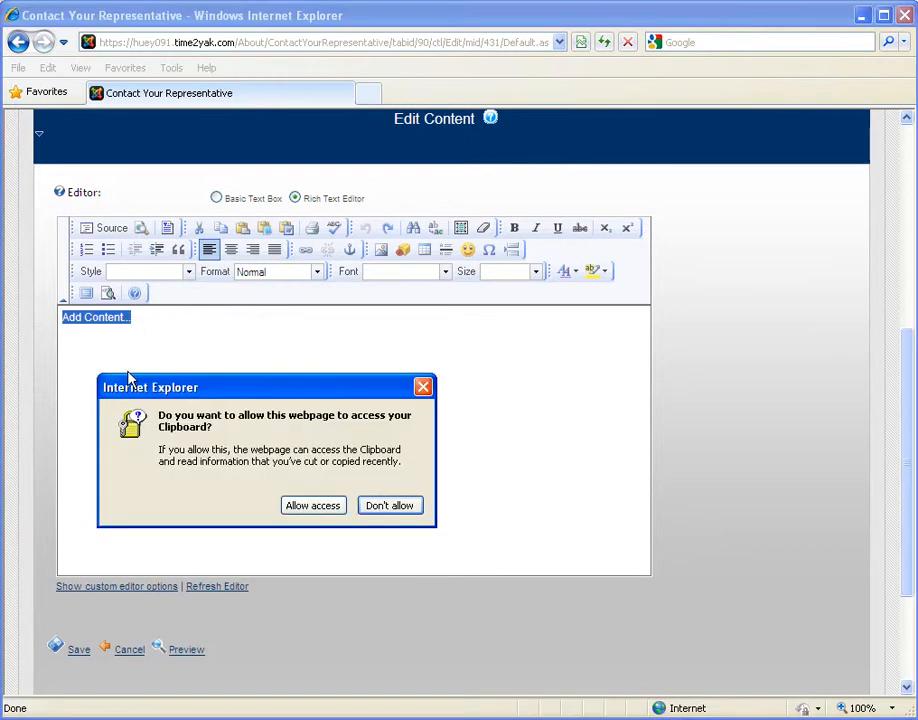
left_click(316, 508)
Add blank space after the opening line "Sample Letter to e-mail, fax or write your Representatives in Congress".
left_click_drag(644, 541, 629, 345)
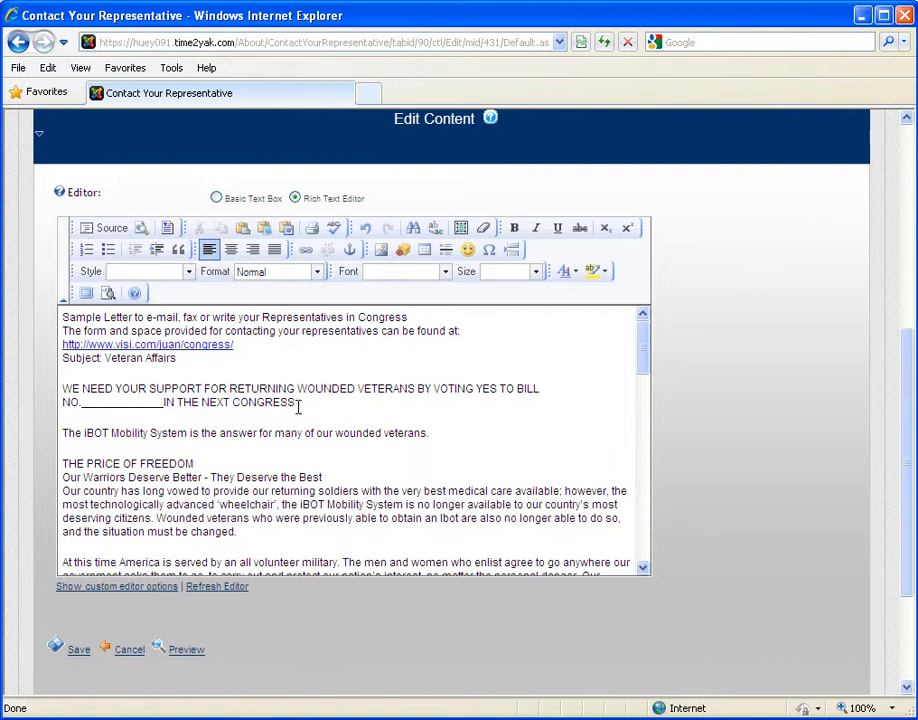
left_click(409, 317)
key("Return")
key("Return")
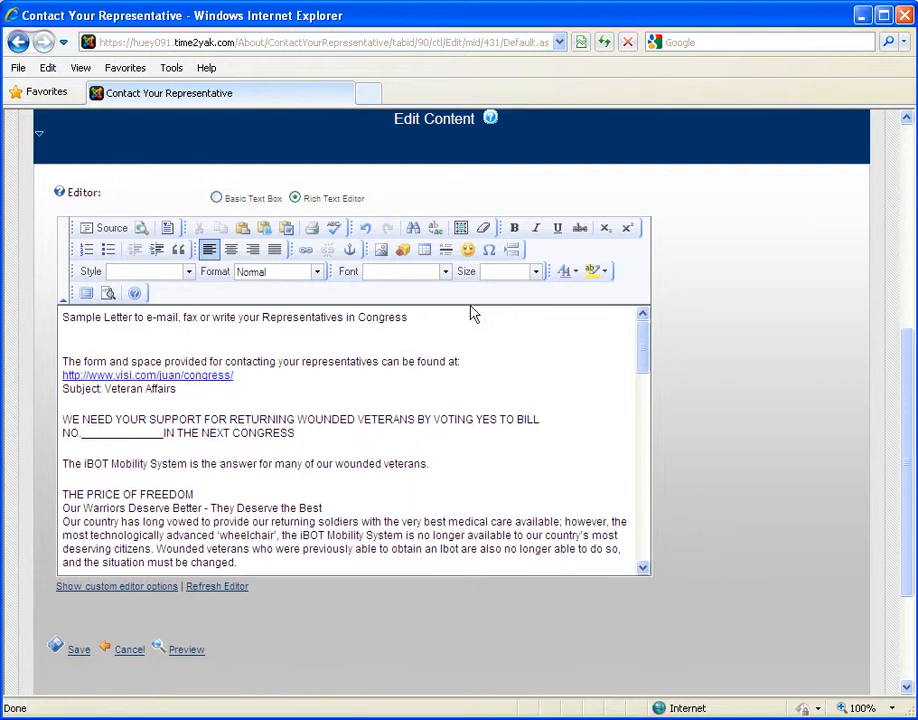
Center the letter's opening "Sample Letter" line and remove one blank line below it.
left_click_drag(409, 317, 54, 320)
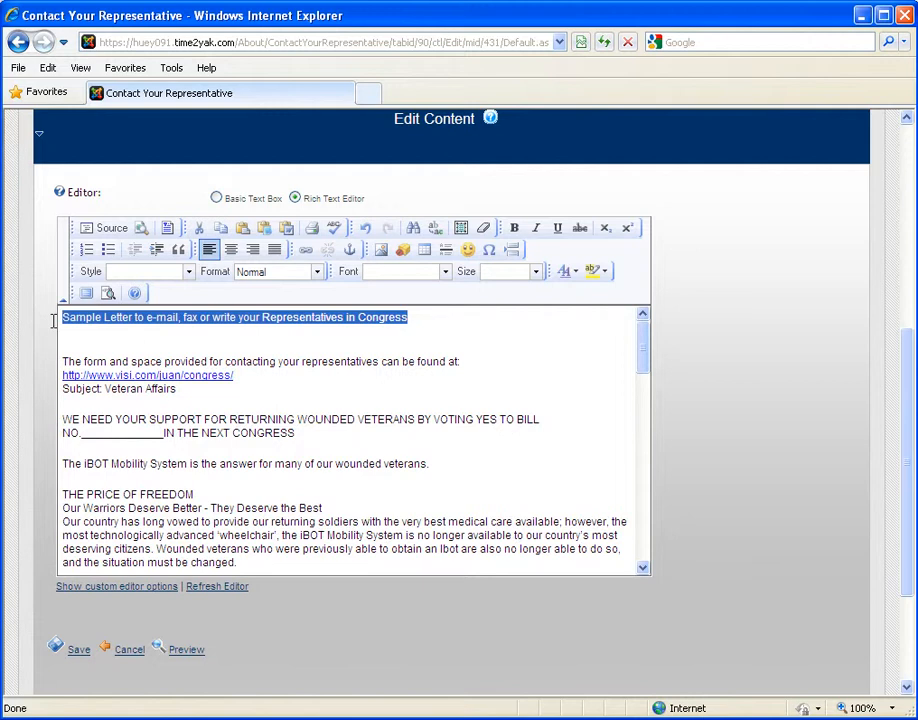
left_click(231, 250)
left_click(403, 446)
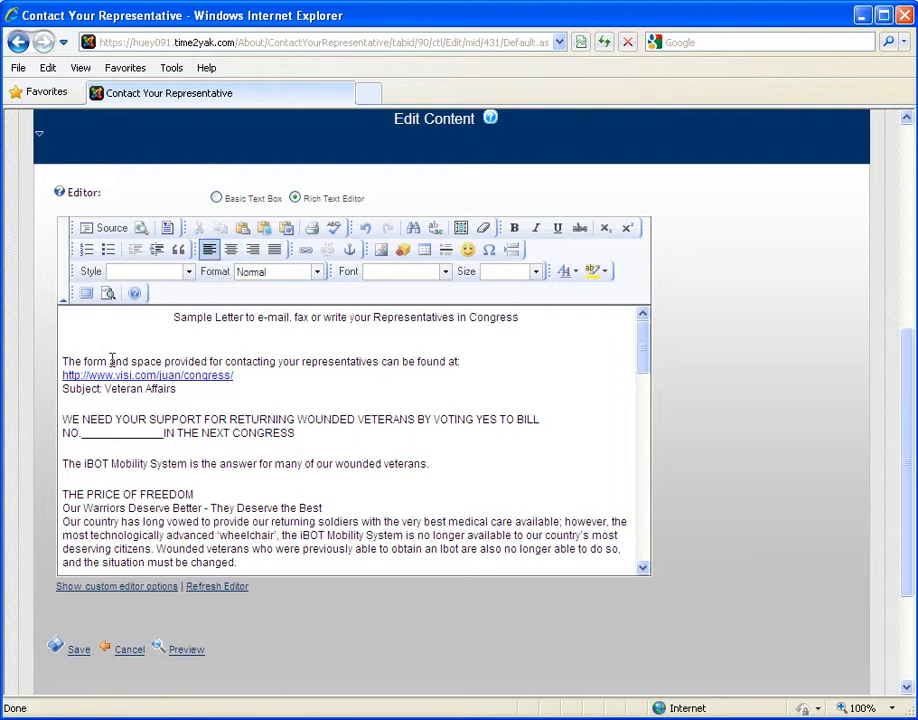
left_click(64, 349)
key("BackSpace")
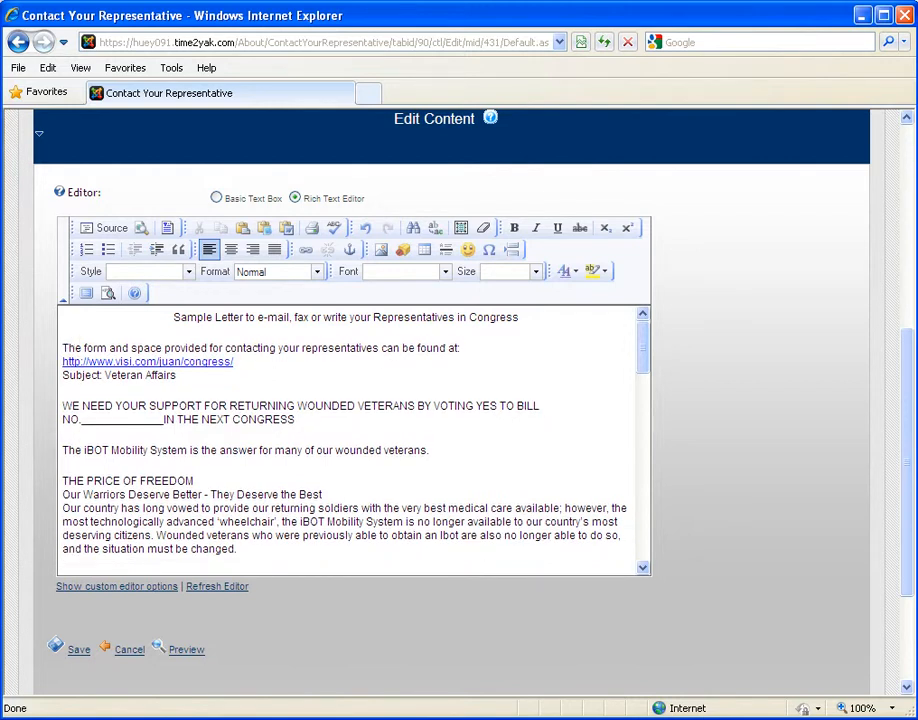
Check the opening lines' formatting in the Word letter, and undo the centering and line removal in the web editor.
key("alt+Tab")
left_click(399, 629)
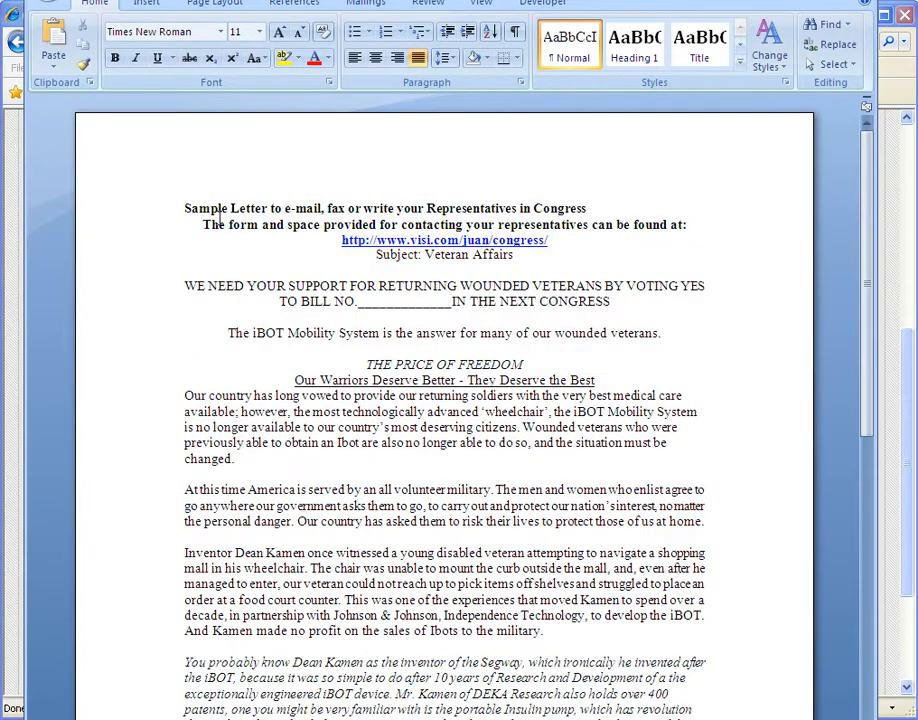
left_click(187, 210)
left_click_drag(187, 210, 3, 175)
left_click(503, 208)
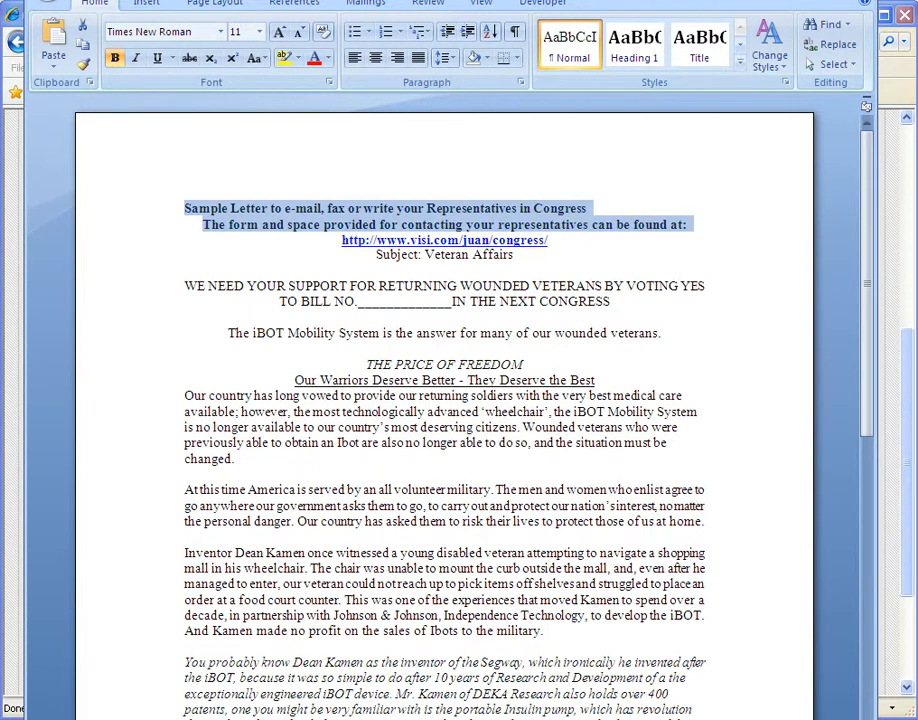
key("alt+Tab")
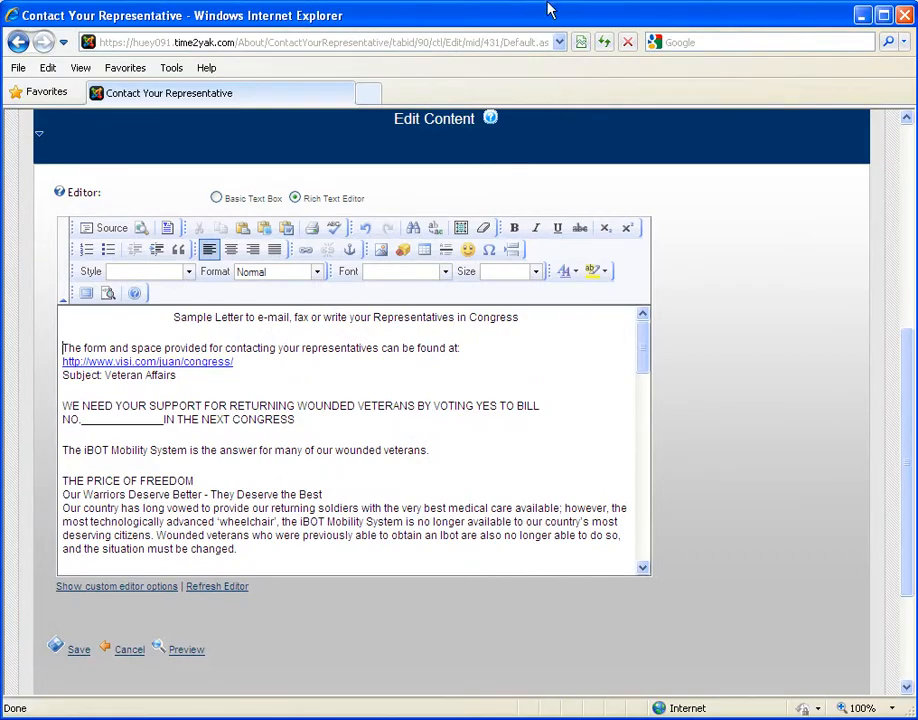
left_click(346, 472)
key("ctrl+z")
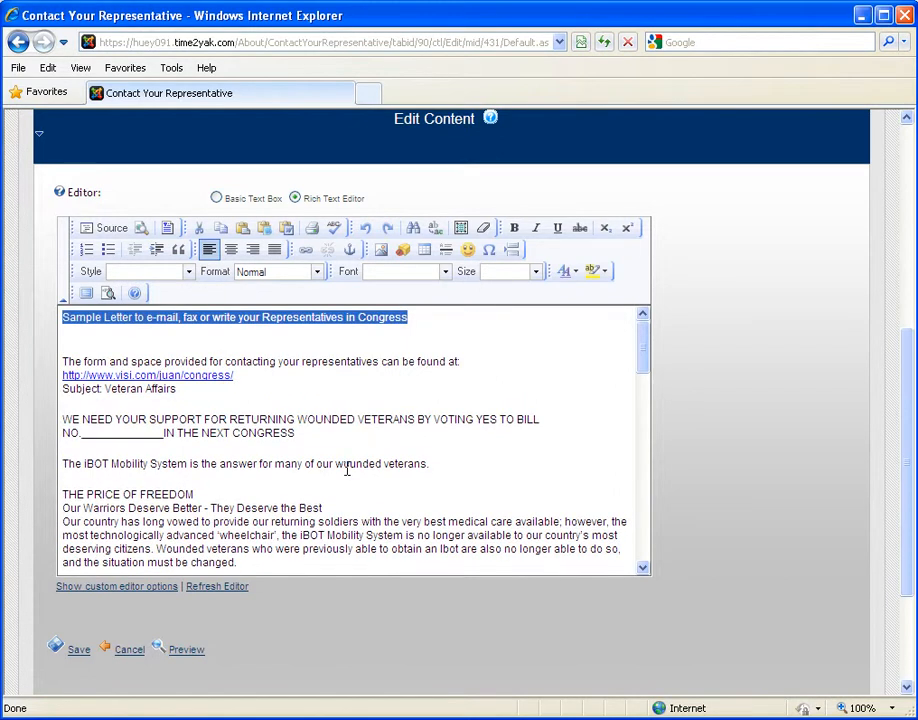
Center the lines from "The form and space provided" through "Subject: Veteran Affairs" and apply bold to them.
left_click(445, 361)
left_click_drag(231, 386, 44, 359)
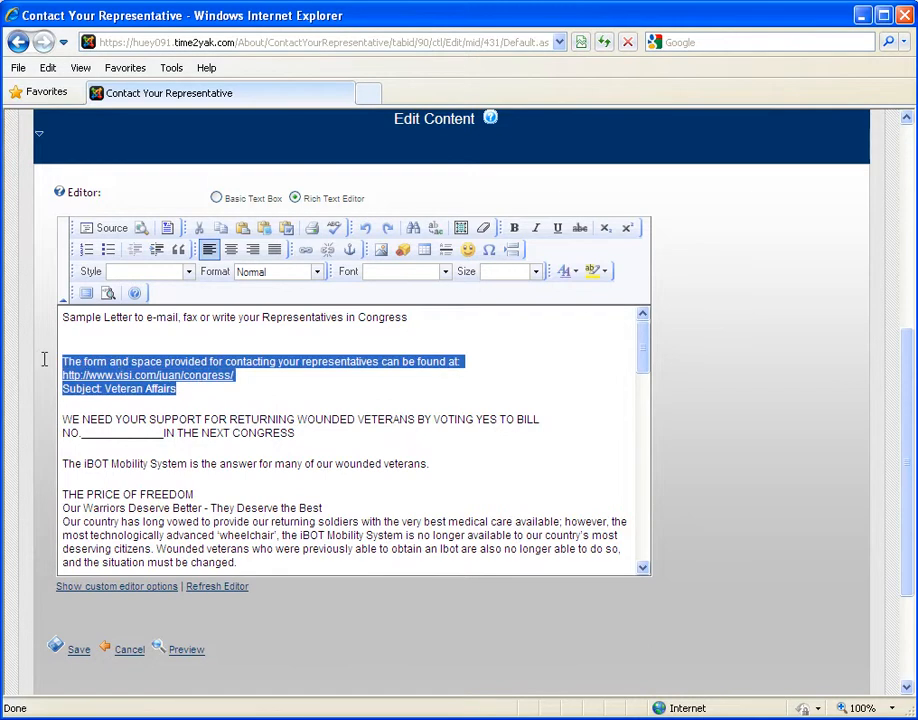
left_click(233, 252)
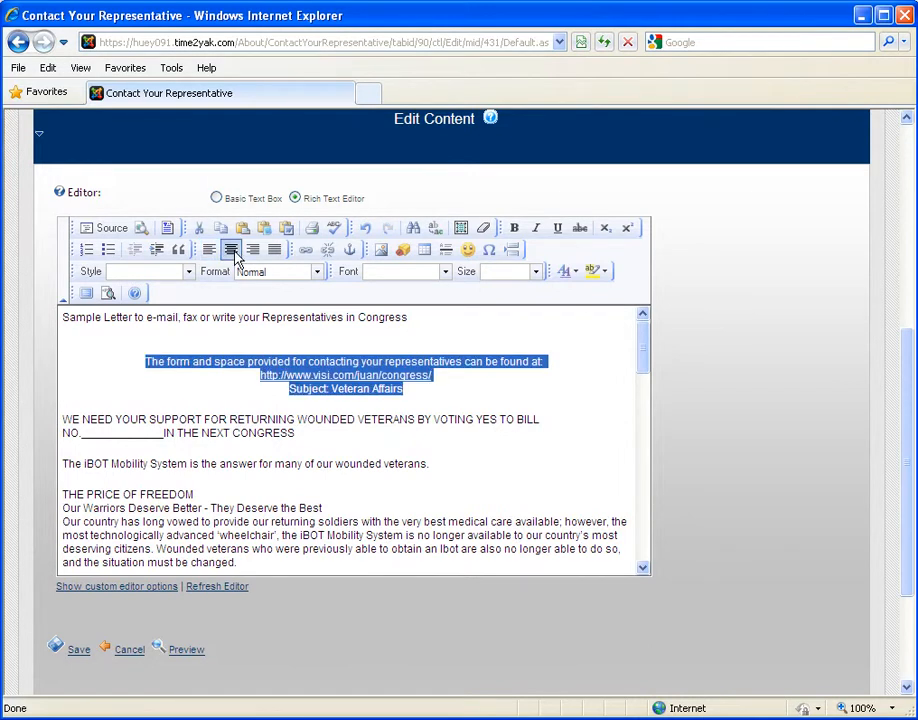
left_click(516, 230)
left_click(445, 494)
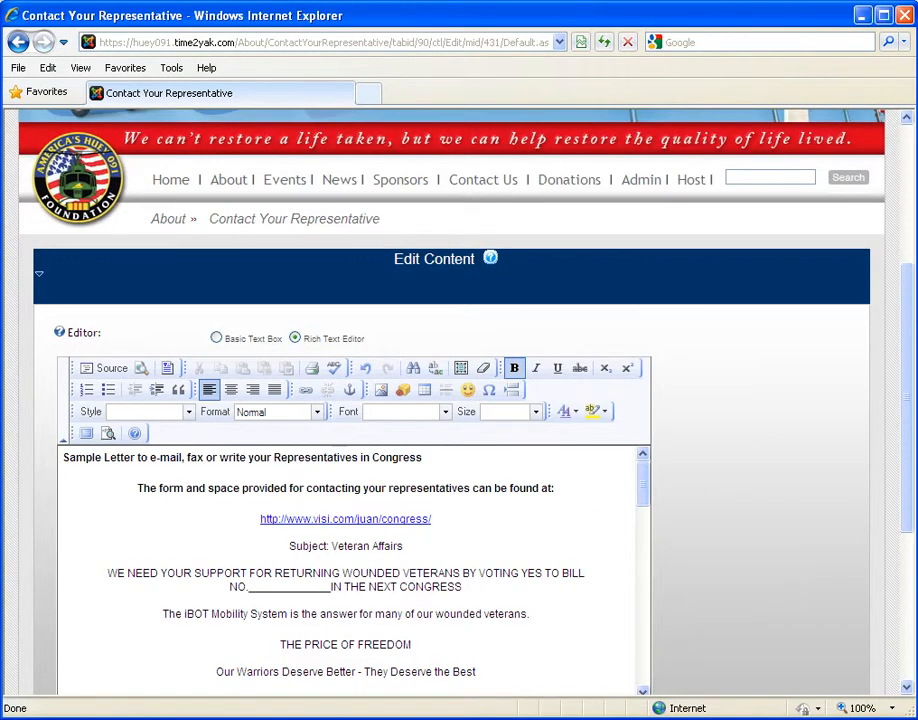
Review the formatted letter down to its closing, save the module content, and switch the page to View mode.
left_click_drag(643, 490, 632, 616)
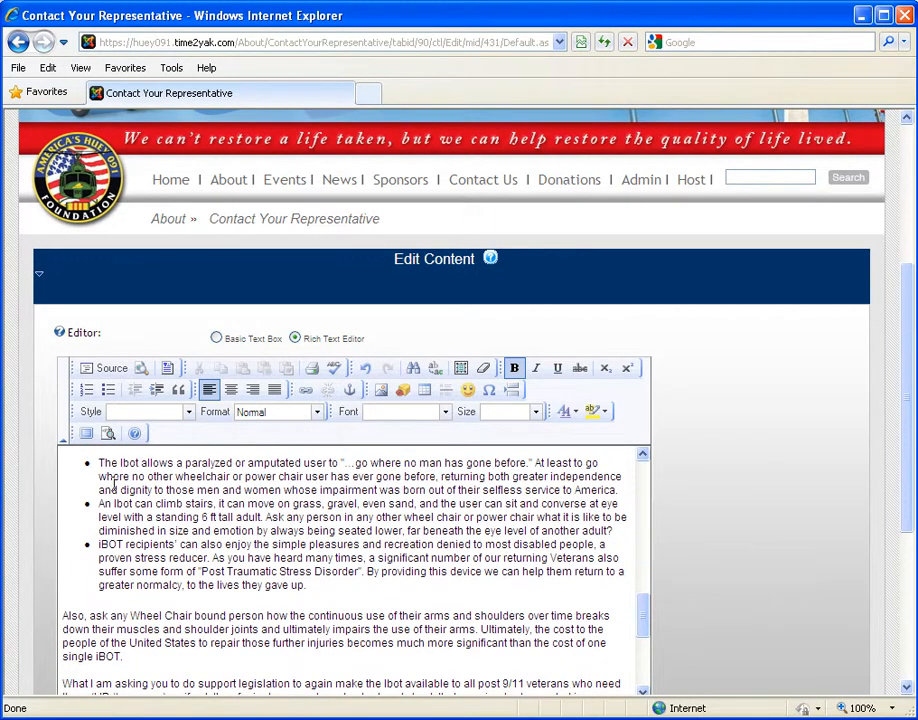
left_click_drag(645, 602, 645, 676)
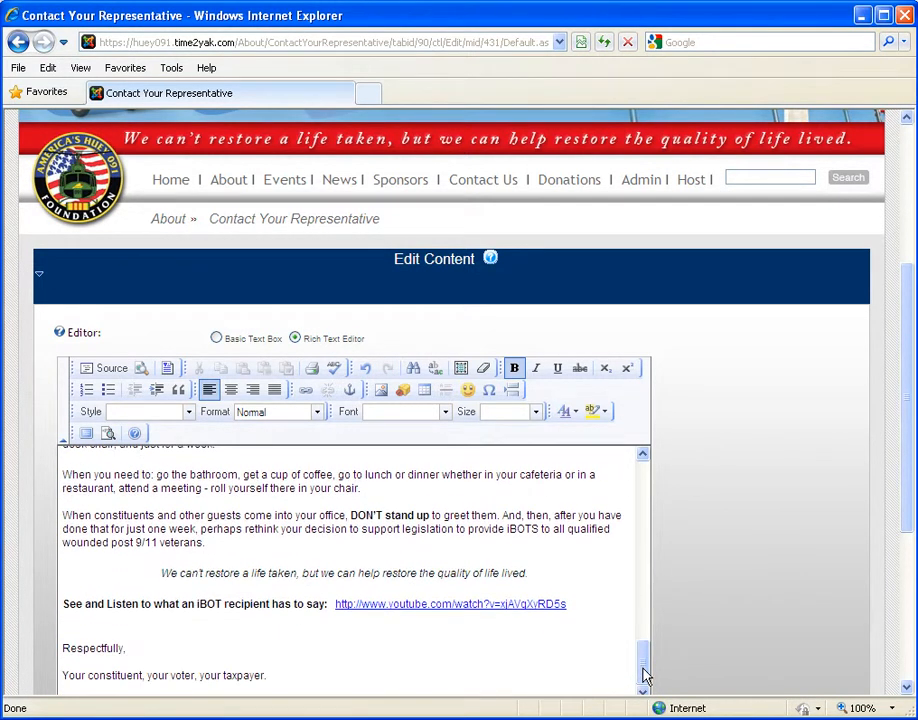
left_click_drag(904, 475, 912, 608)
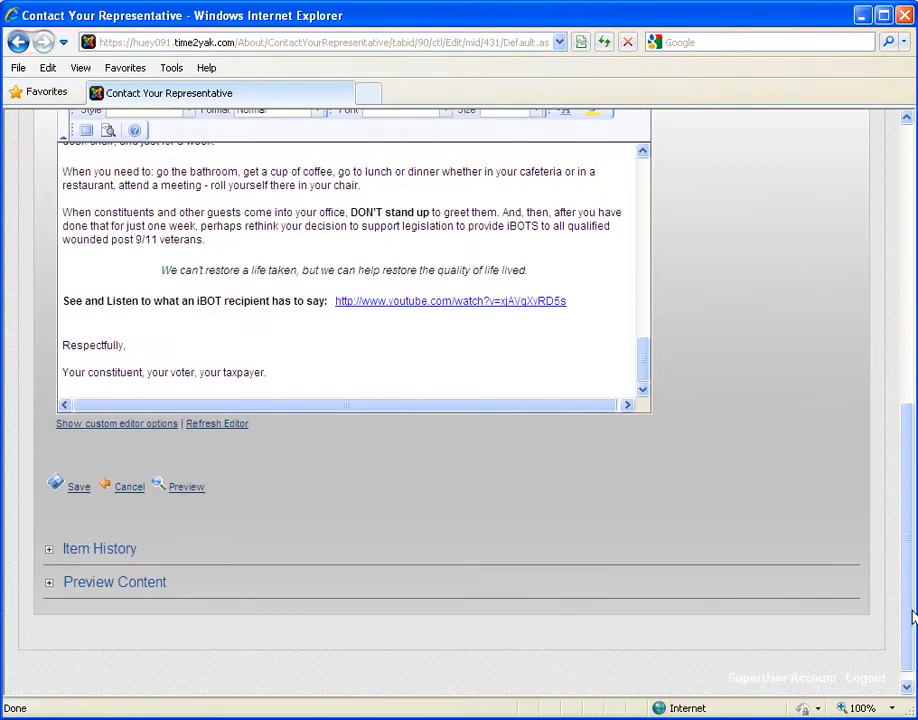
left_click(78, 490)
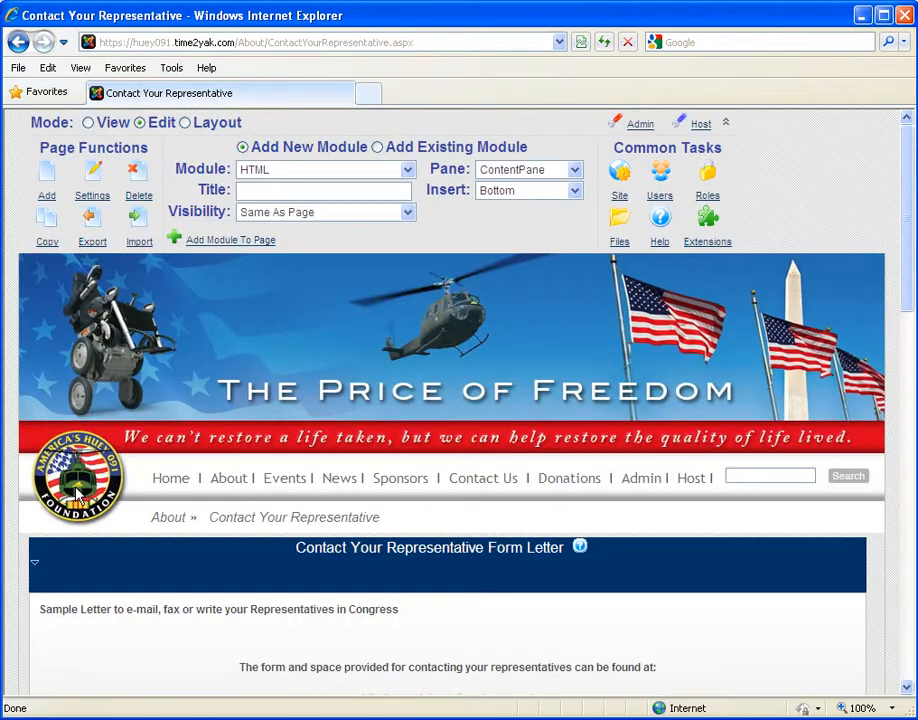
left_click_drag(905, 287, 882, 276)
left_click(88, 123)
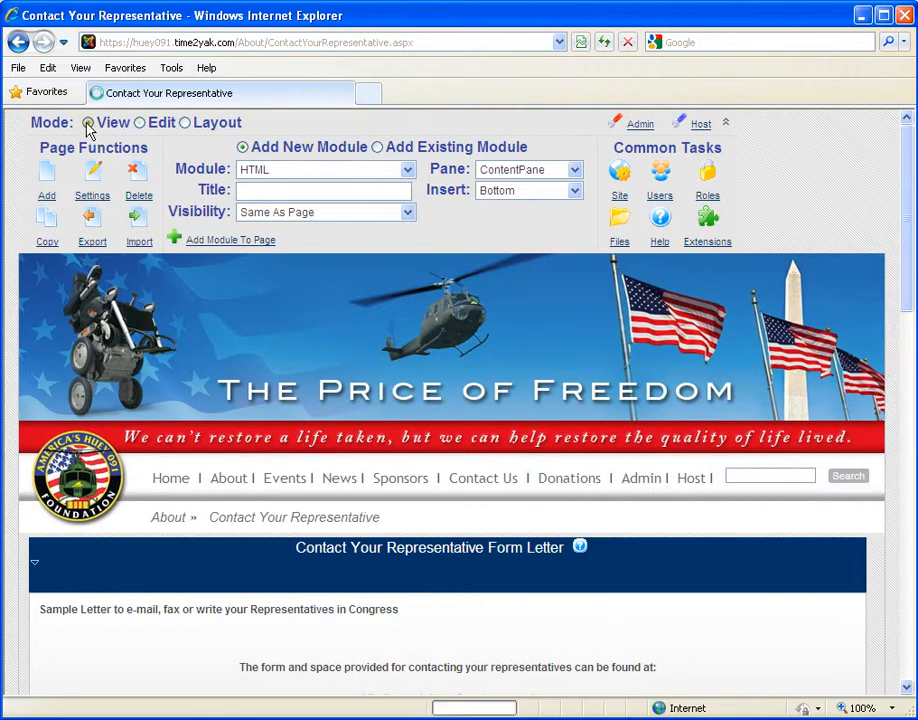